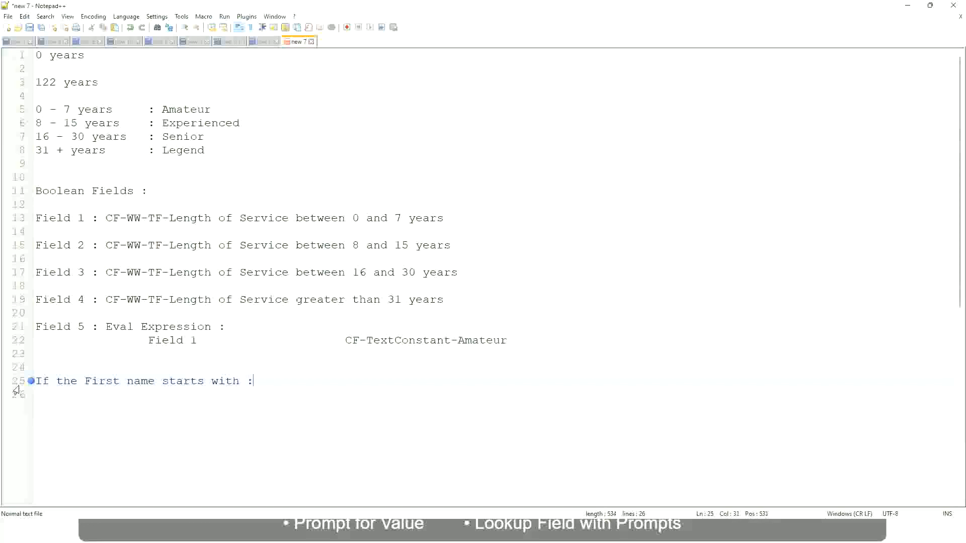
Complete the first-name rule on line 25 with the letter range A - G and the result "A Listers"
text(q)
key(BackSpace)
text(A )
text(- G)
text(: )
text(A 1I)
key(BackSpace)
key(BackSpace)
text(Listers)
key(BackSpace)
key(ctrl+Left)
text("")
key(Right)
key(BackSpace)
key(Right)
key(Return)
text(")
key(BackSpace)
key(BackSpace)
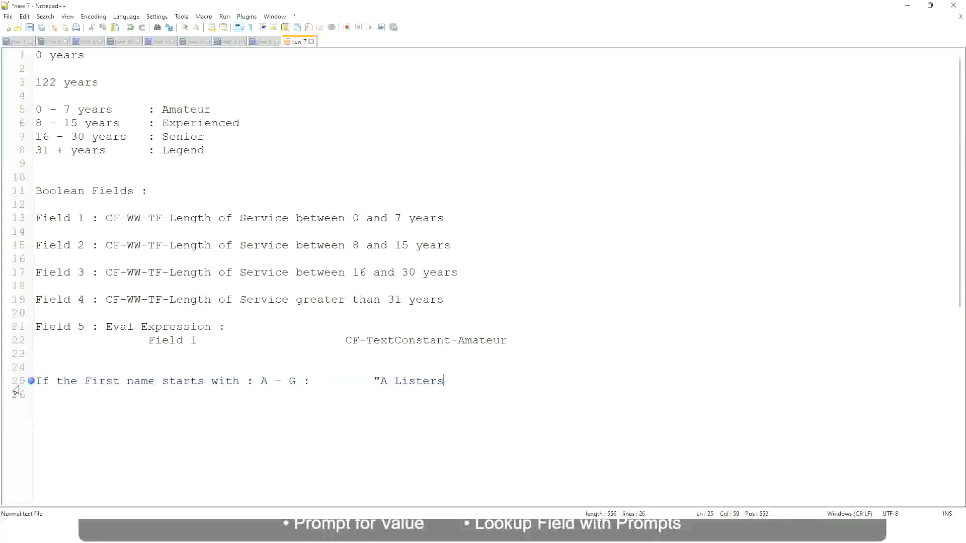
text(")
key(Delete)
Add a second first-name rule for the range H - P with the aligned result "His Majesty"
key(Return)
text(H -)
text(P)
key(Tab)
key(Tab)
key(Tab)
key(Tab)
key(Tab)
key(Tab)
key(Tab)
key(Tab)
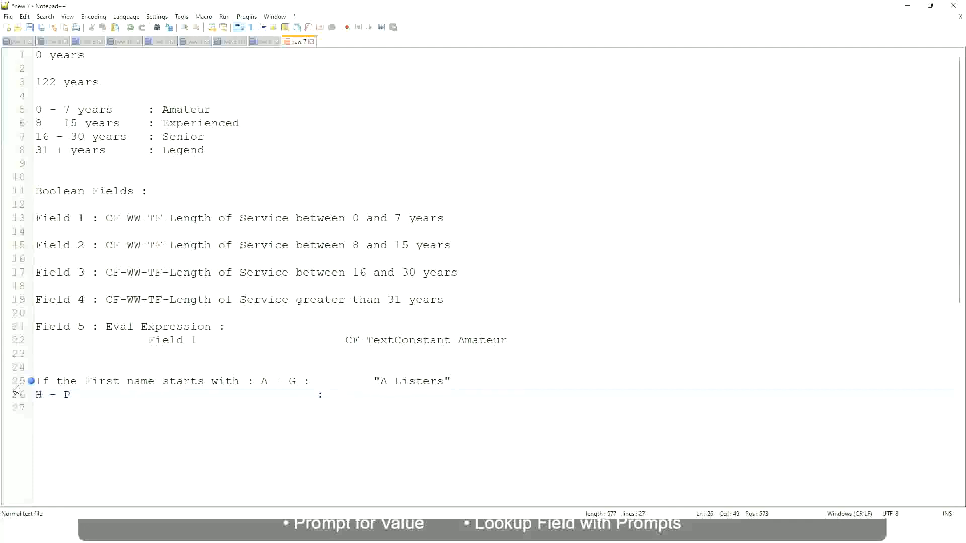
text("His Majesty"")
key(BackSpace)
key(Return)
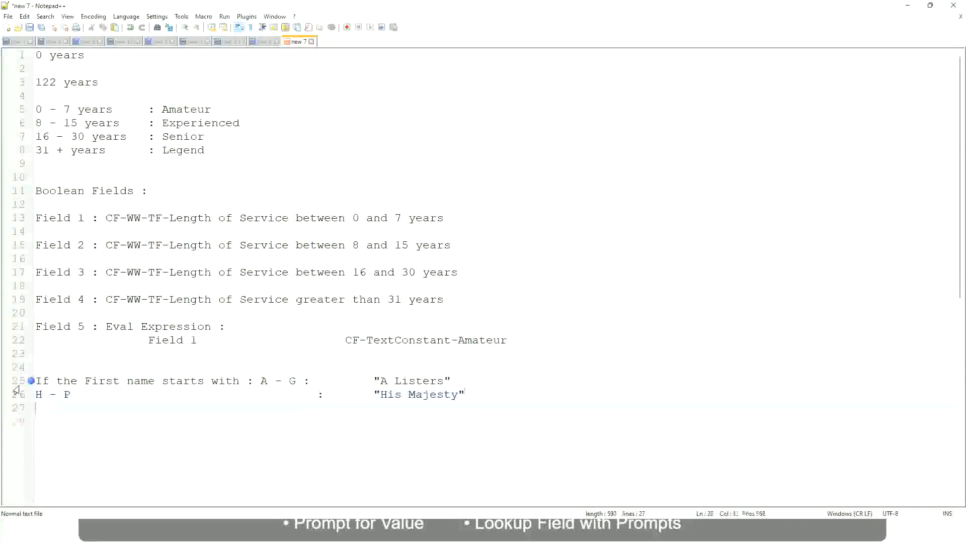
Add a third first-name rule for the range L - Z with the aligned result "Lords"
text(I)
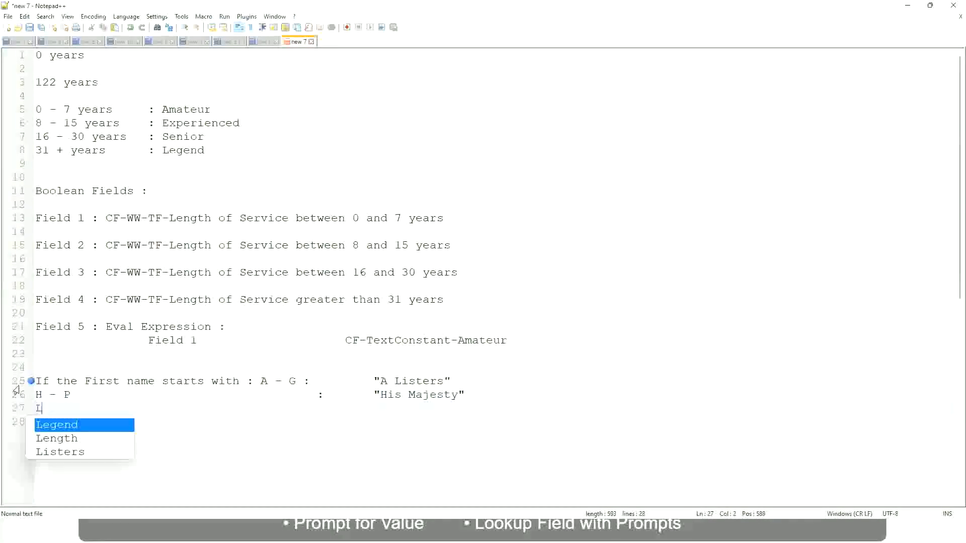
text( - Z)
key(Tab)
key(Tab)
key(Tab)
key(Tab)
key(Tab)
key(Tab)
key(Tab)
key(Tab)
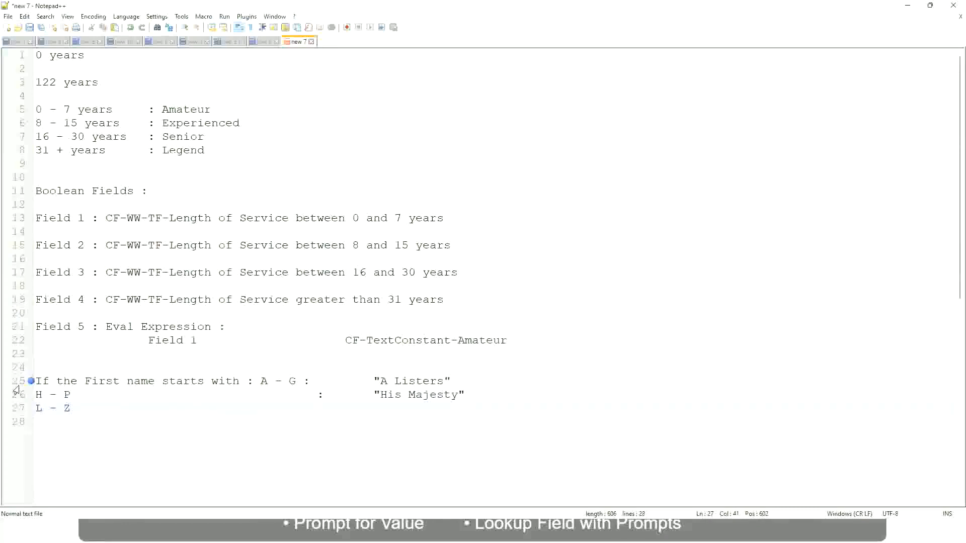
text(:)
key(Tab)
text("Lords)
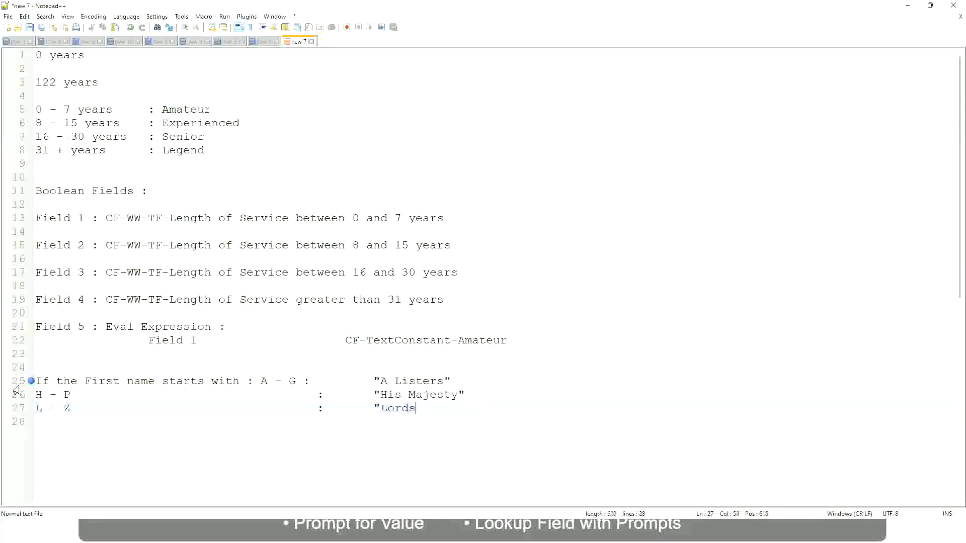
text("")
key(BackSpace)
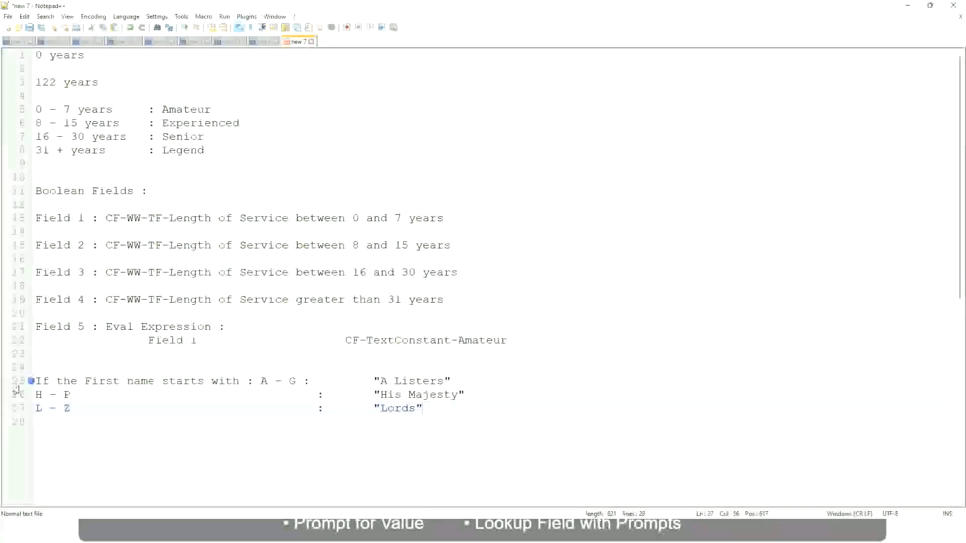
key(Right)
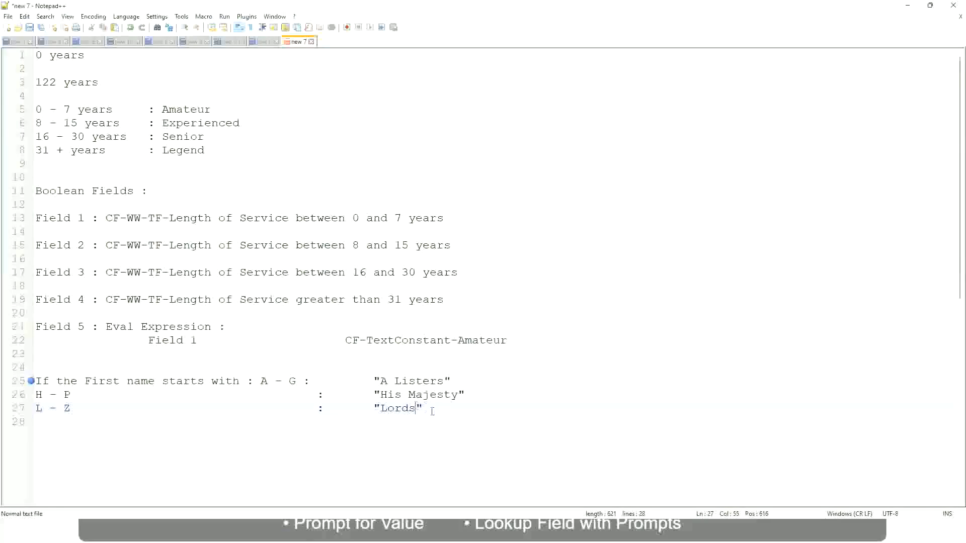
Replace the three first-name rules with the opening word "If" of a new condition on line 25
drag(419, 409, 462, 381)
click(397, 380)
click(436, 395)
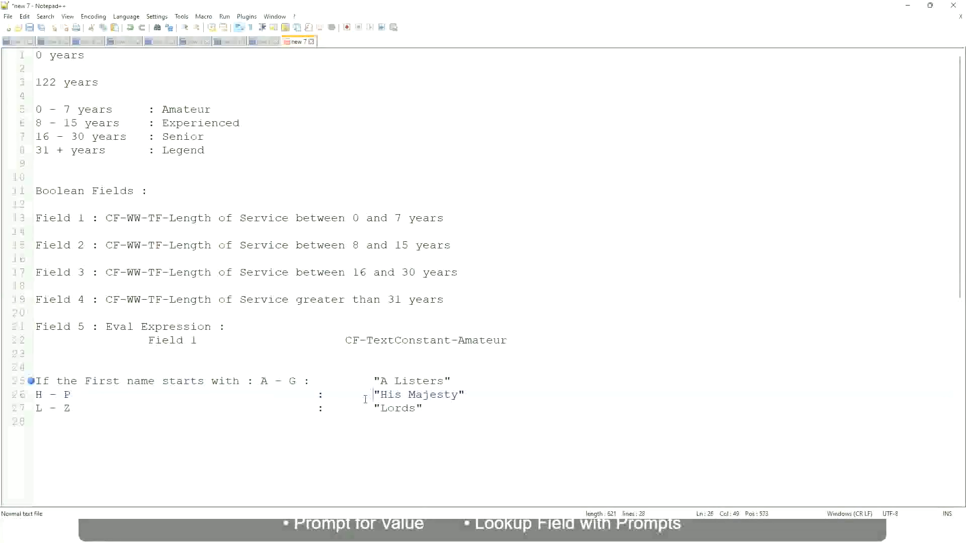
drag(439, 418, 32, 381)
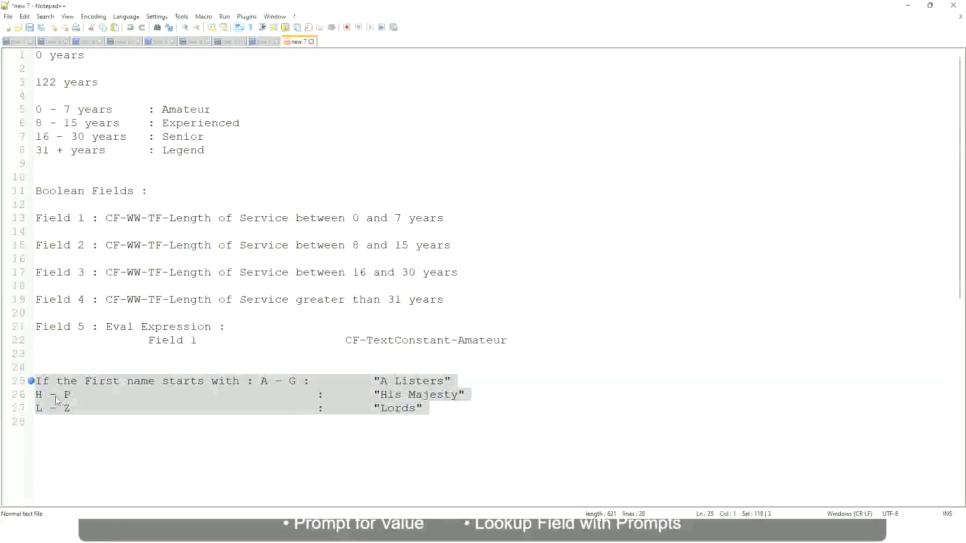
text(If)
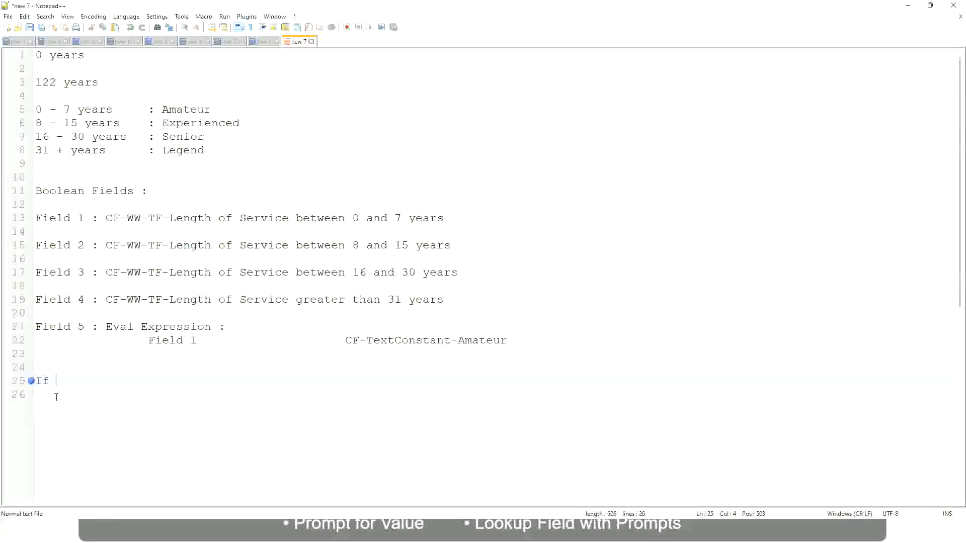
text( Prior E)
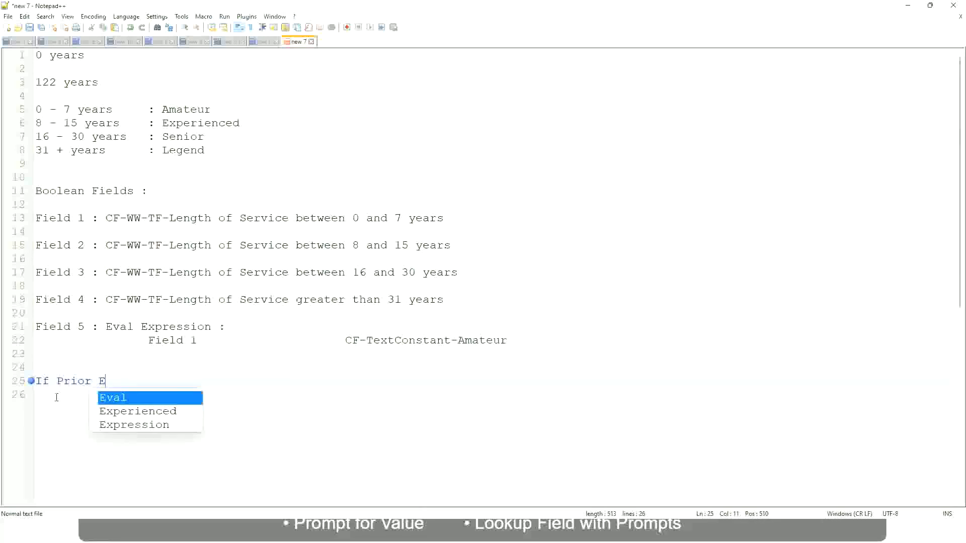
text(xperience)
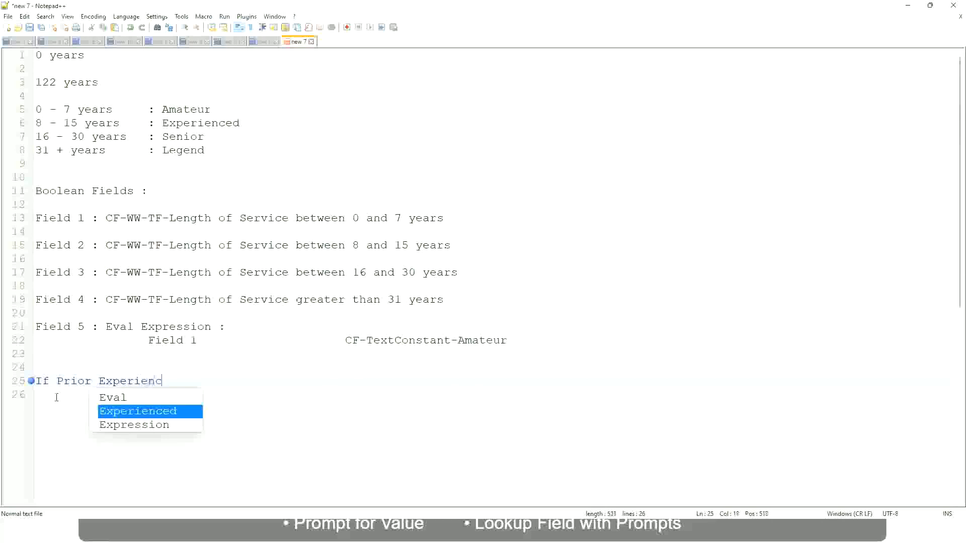
key(BackSpace)
key(BackSpace)
key(BackSpace)
key(BackSpace)
key(BackSpace)
key(BackSpace)
key(BackSpace)
key(BackSpace)
key(BackSpace)
key(BackSpace)
key(BackSpace)
key(BackSpace)
key(BackSpace)
key(BackSpace)
key(BackSpace)
key(BackSpace)
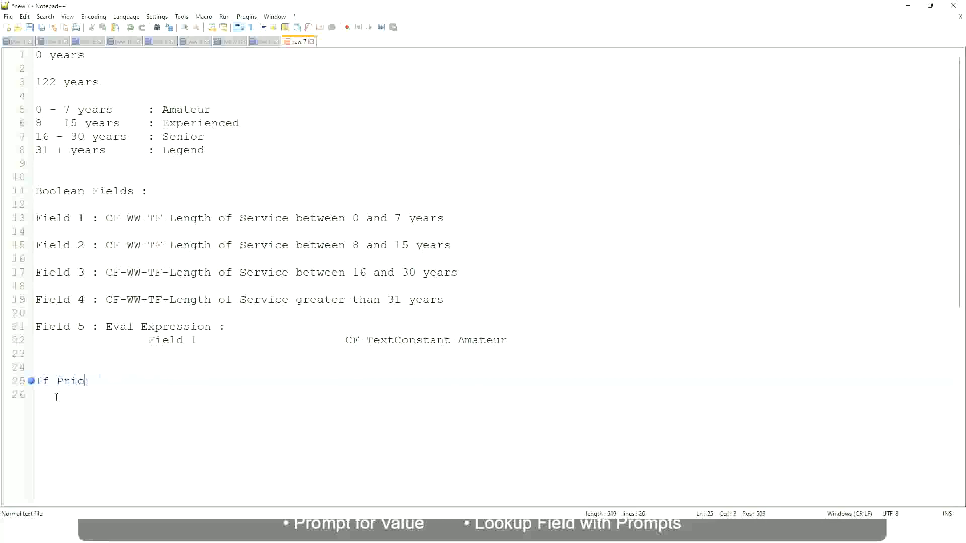
text(Job Profile is )
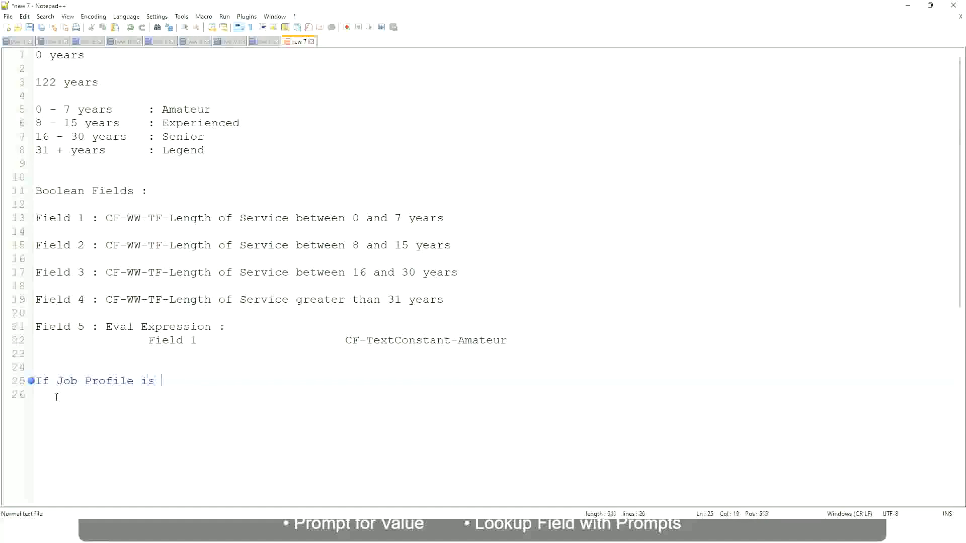
text(: Manager)
key(BackSpace)
key(BackSpace)
key(BackSpace)
key(BackSpace)
key(BackSpace)
key(BackSpace)
key(BackSpace)
key(BackSpace)
key(BackSpace)
key(BackSpace)
key(BackSpace)
key(BackSpace)
key(BackSpace)
key(BackSpace)
key(BackSpace)
key(BackSpace)
key(BackSpace)
key(BackSpace)
key(BackSpace)
key(BackSpace)
Complete line 25 as "If Management Level is Manager or Above" with the result "Proposed Allowance Plan : Car Allowance"
text(Manage)
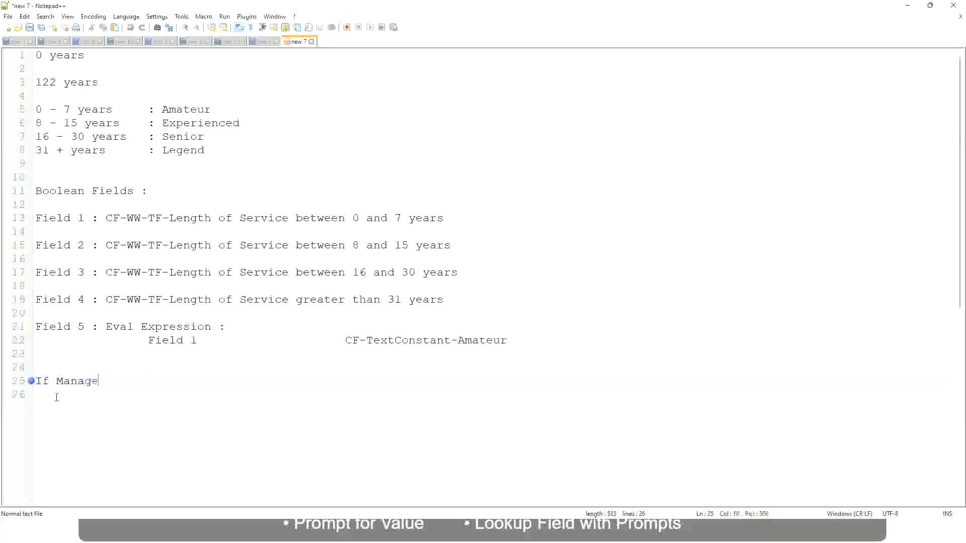
text(ment Level is Manager )
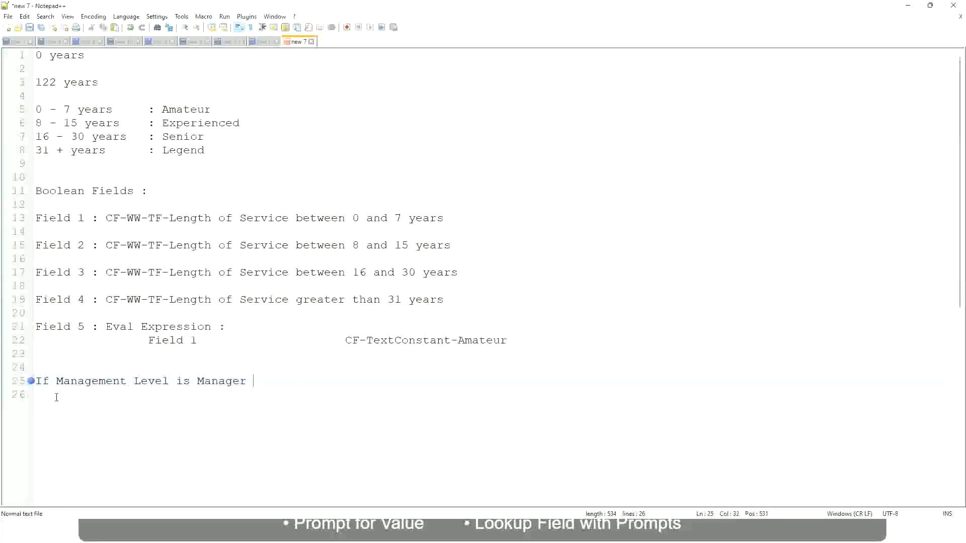
text(or Above)
key(Tab)
key(Tab)
key(Tab)
key(Tab)
text(Proposed)
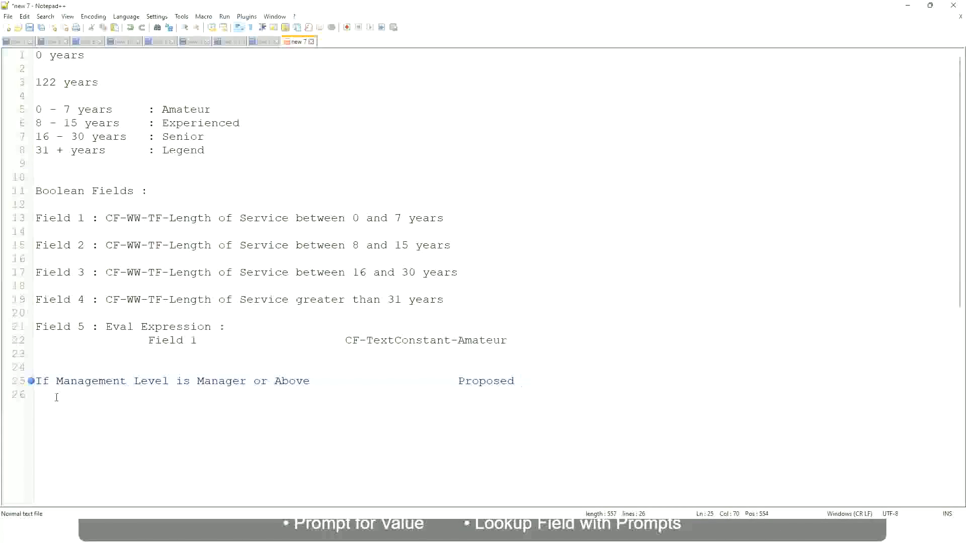
text(Allowance Plan)
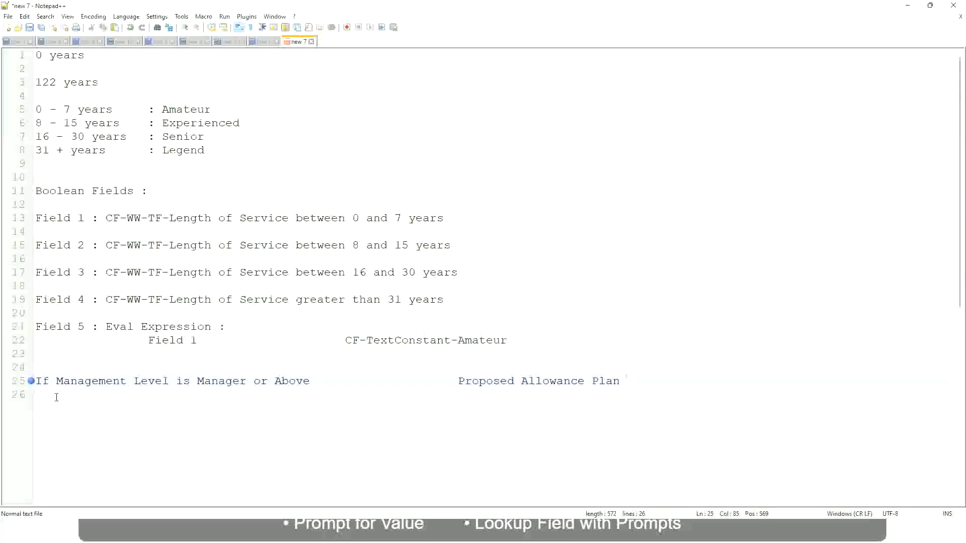
text(: Car Allowance)
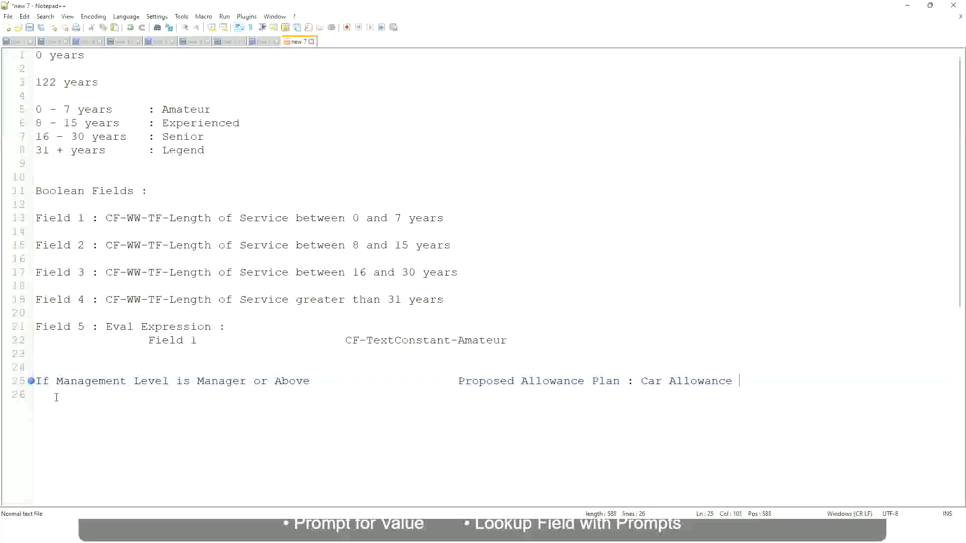
Start line 26 with "If Management Level is" and remove "or Above" from the Manager rule on line 25
key(Return)
text(If Management Level is)
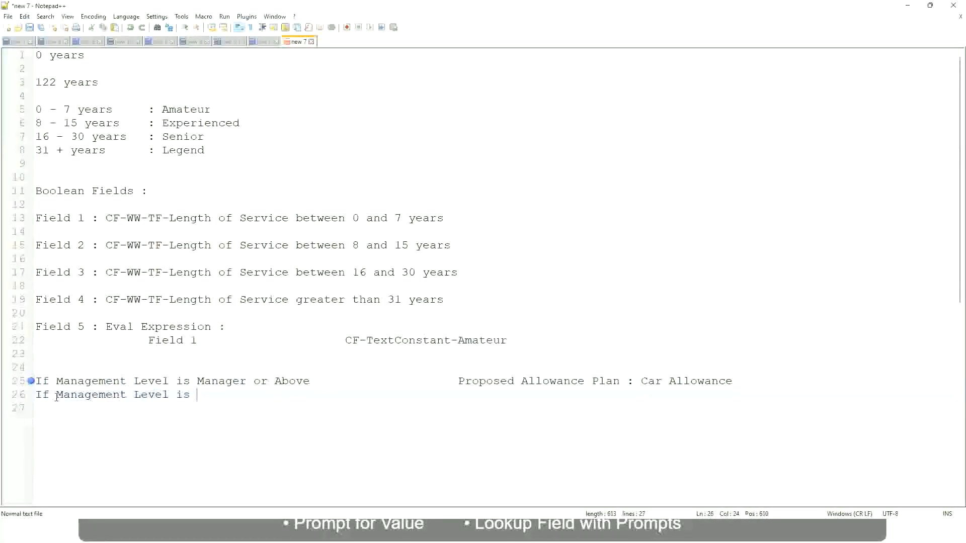
key(Up)
key(Right)
key(Right)
key(Right)
key(Right)
key(Right)
key(Right)
key(Right)
key(shift+Right)
key(shift+Right)
key(shift+Right)
key(shift+Right)
key(shift+Right)
key(shift+Right)
key(shift+Right)
key(shift+Right)
key(shift+Right)
key(Delete)
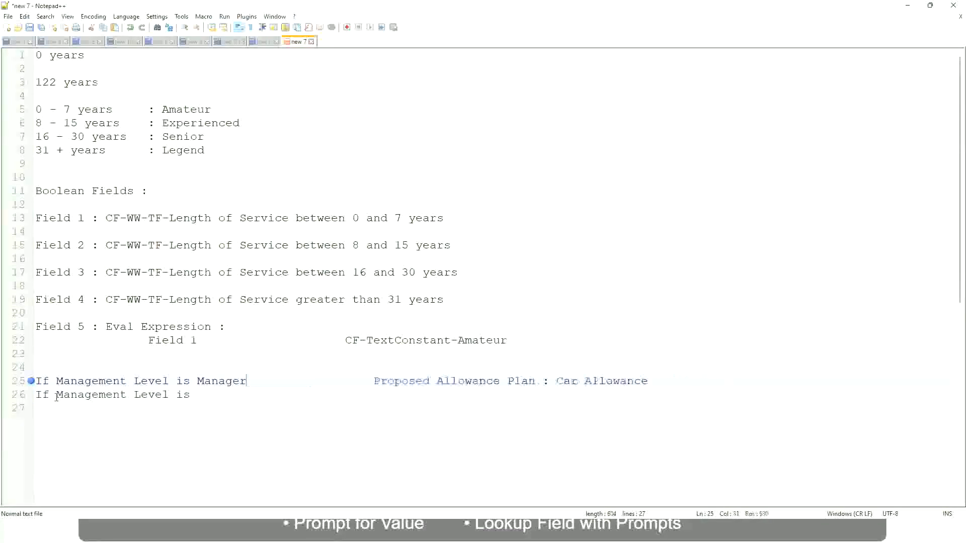
Complete the rule on line 26 with the level "Director" and the aligned result "Executive Allowance"
key(Down)
text(Director                 )
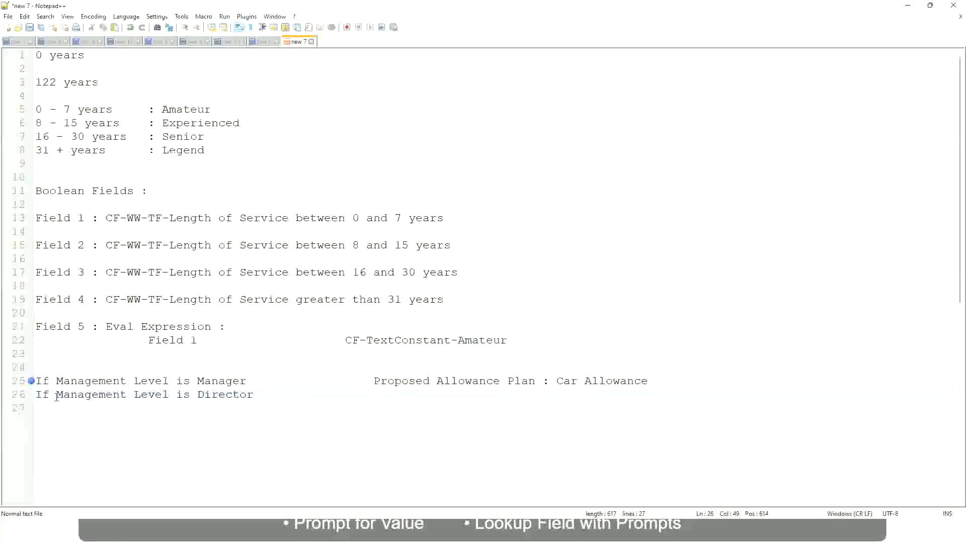
text(Executive Allo)
key(Return)
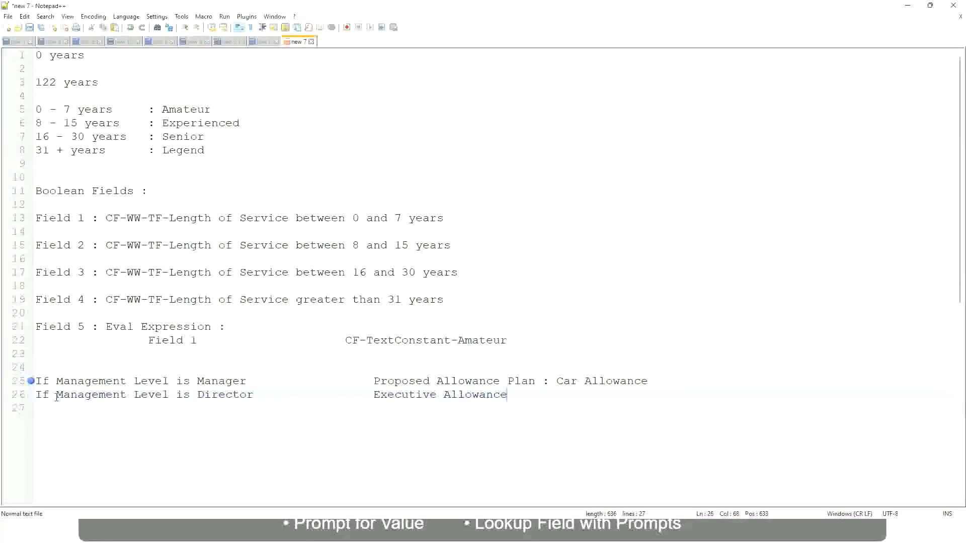
Add the rule "If Management Level is CEO" on line 27 with the aligned result "CEO Allowance"
key(Return)
text(If Management)
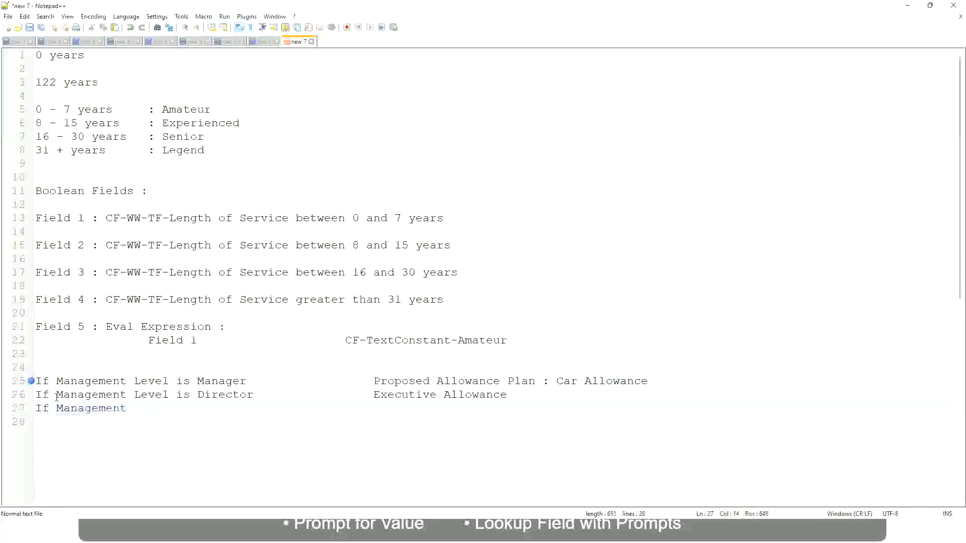
text( le)
key(BackSpace)
key(BackSpace)
text(le)
key(BackSpace)
key(BackSpace)
text(Le)
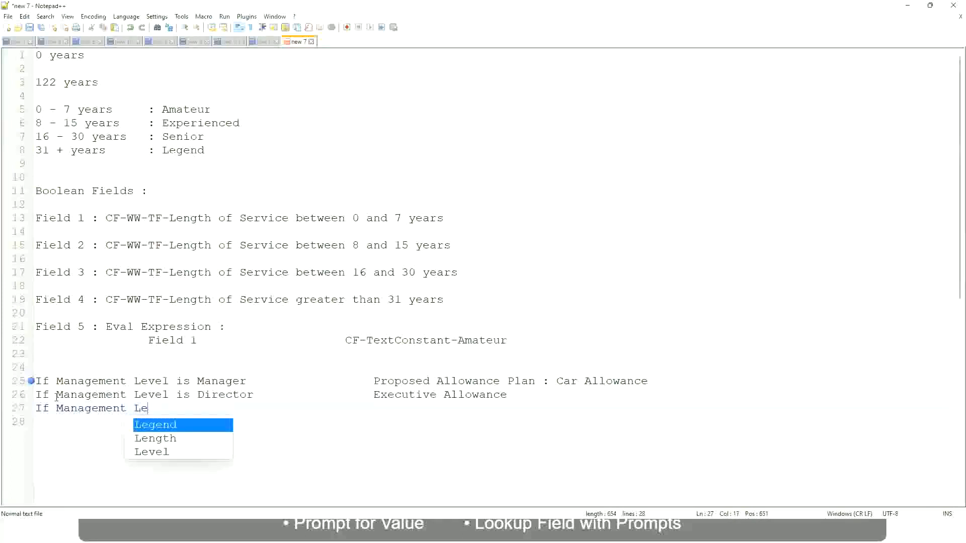
key(Down)
key(Down)
key(Return)
text(is )
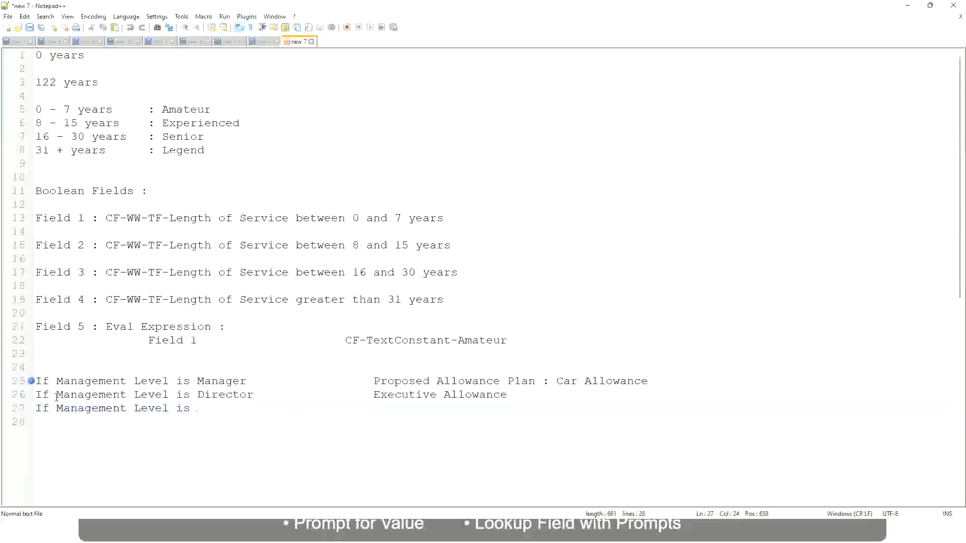
text(CEO)
text(CEO Allowance)
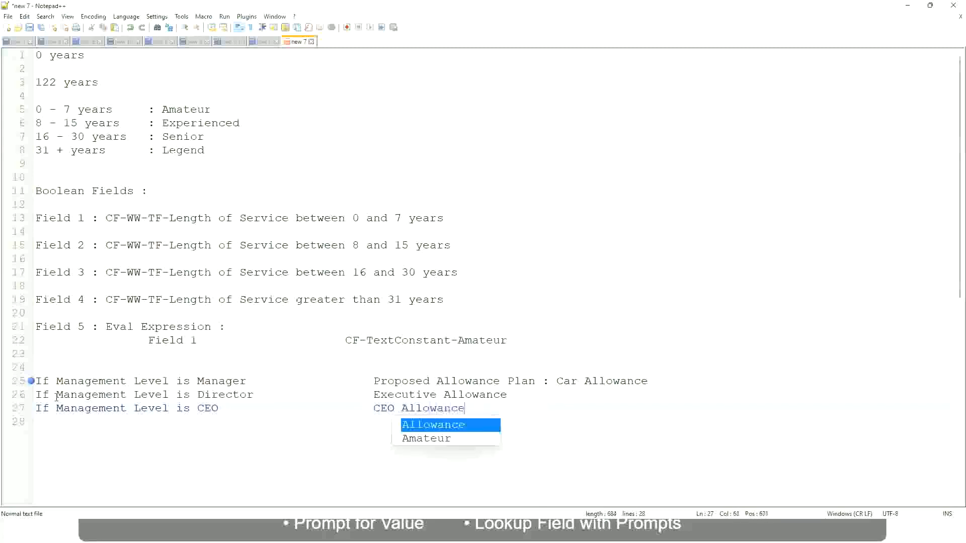
key(Escape)
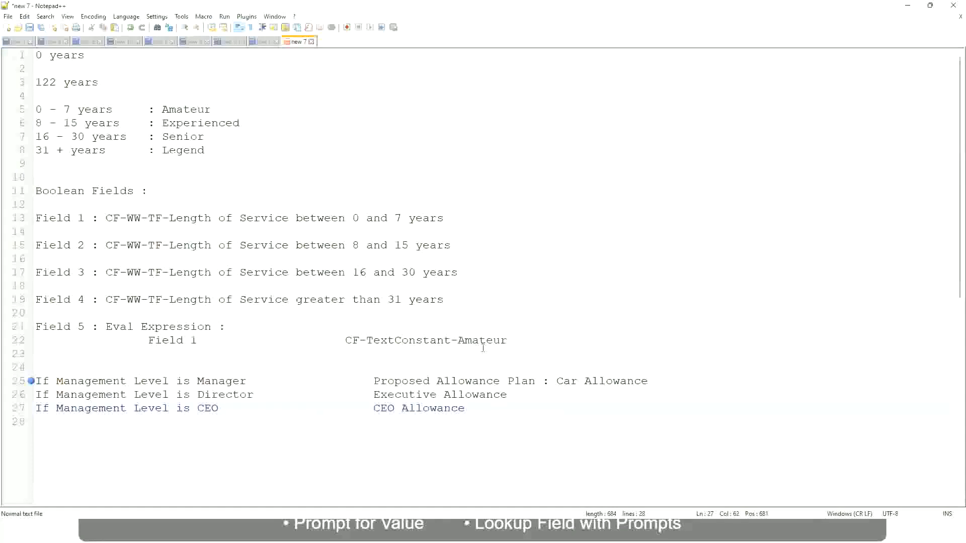
click(556, 381)
drag(556, 381, 648, 378)
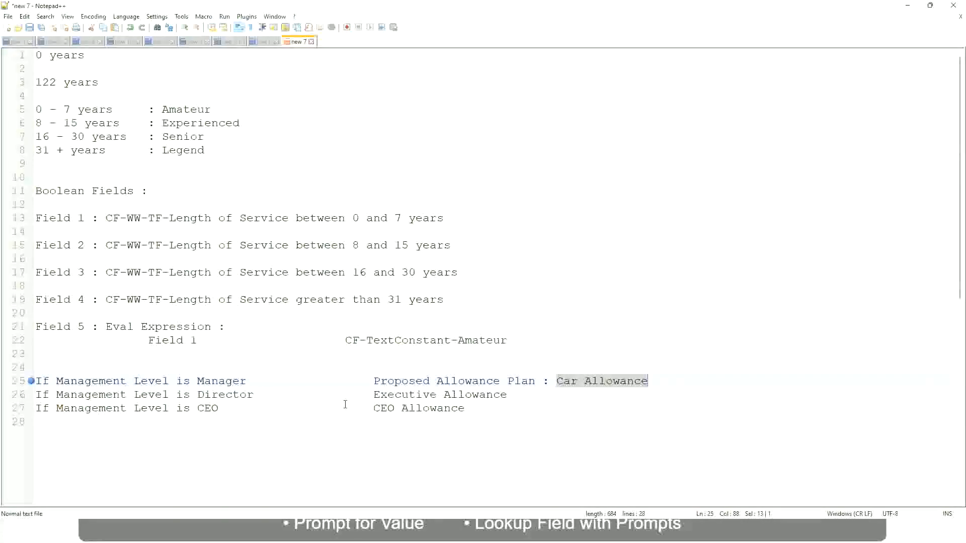
click(444, 381)
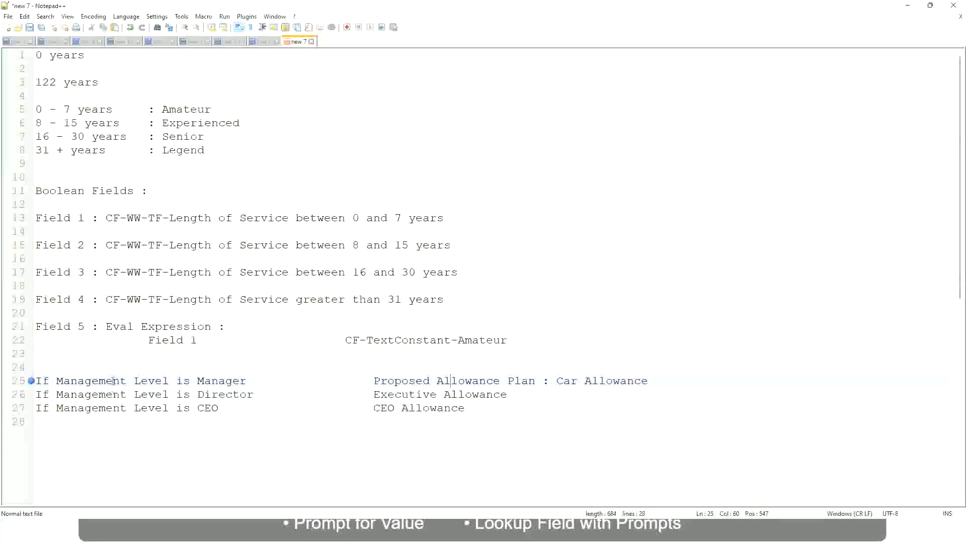
click(197, 381)
Replace the Manager rule's result on line 25 with "First Line Manager"
drag(374, 381, 662, 377)
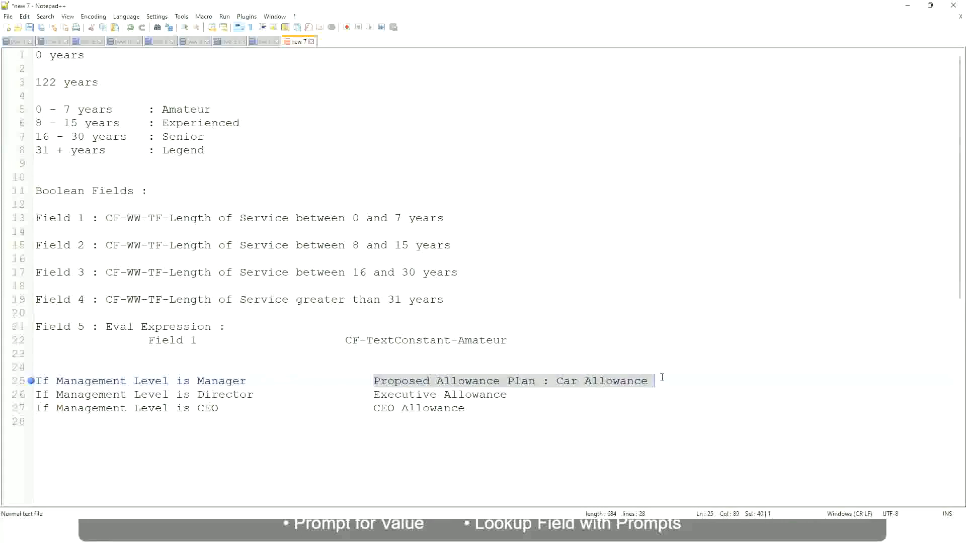
text(Managers)
key(BackSpace)
key(BackSpace)
key(BackSpace)
key(BackSpace)
key(BackSpace)
key(BackSpace)
key(BackSpace)
key(BackSpace)
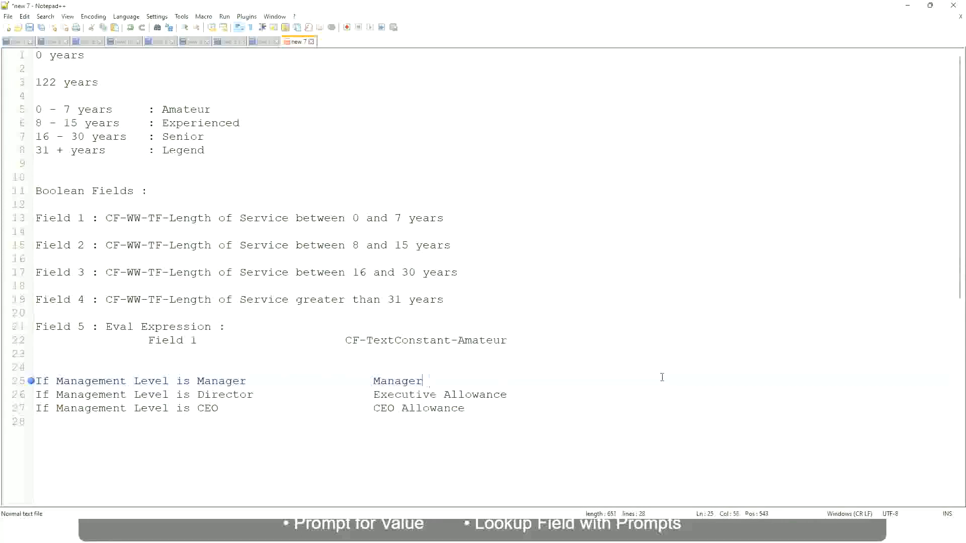
text(First Line Ma)
text(nager)
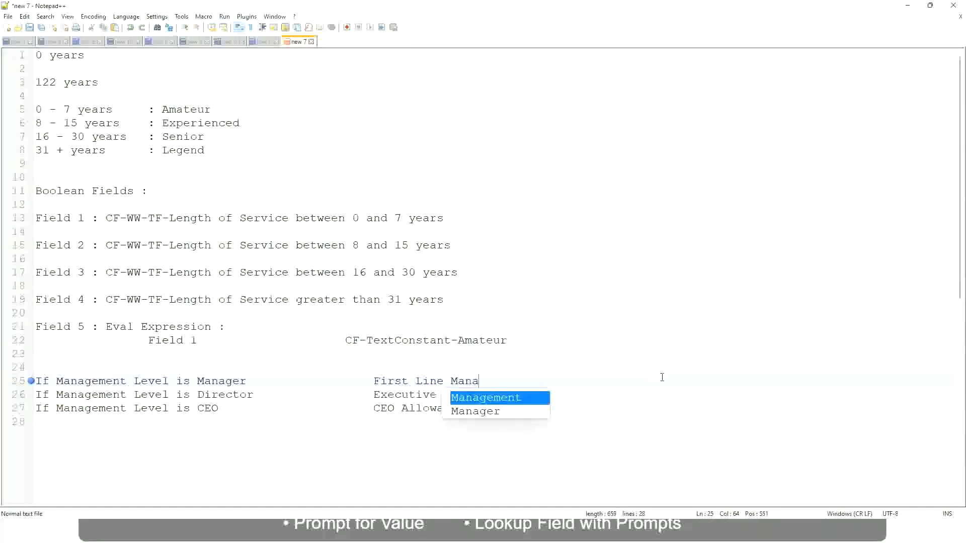
Insert "Name of the" before "First Line Manager" in the result on line 25
key(Left)
key(Left)
key(Left)
key(Left)
key(Left)
key(Left)
key(Left)
key(Left)
key(Left)
key(Left)
key(Left)
key(Left)
key(Left)
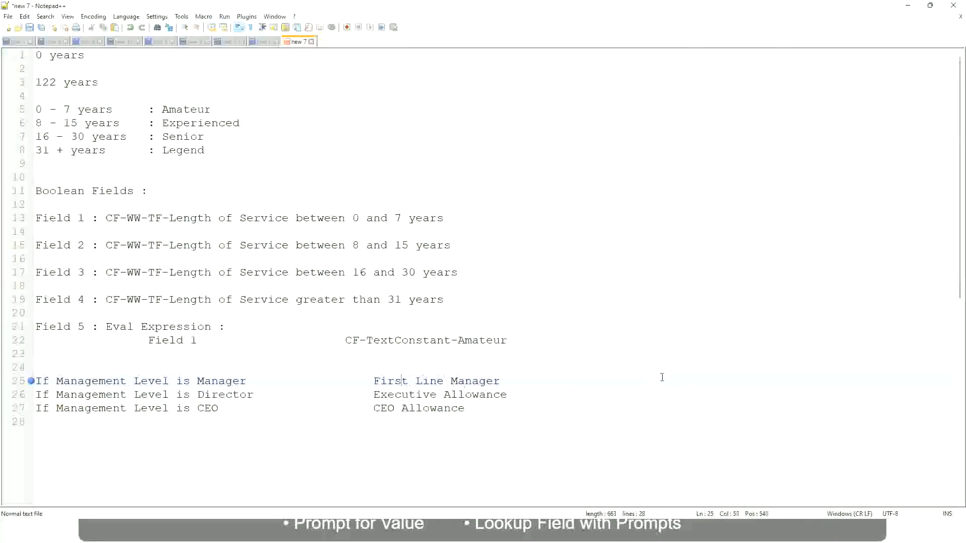
text(Name of the)
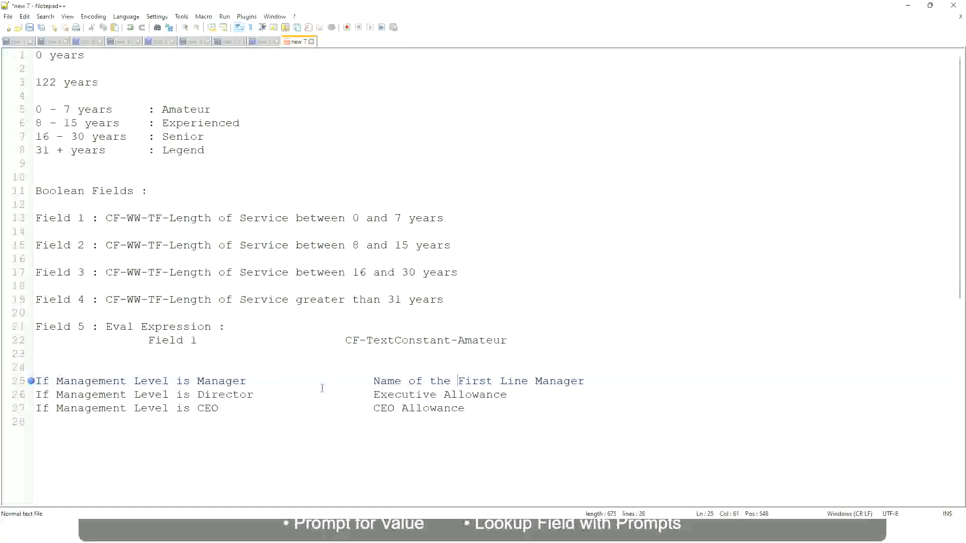
Replace the Director rule's result on line 26 with the beginning "Name of"
click(374, 395)
shift+click(507, 395)
text(Name)
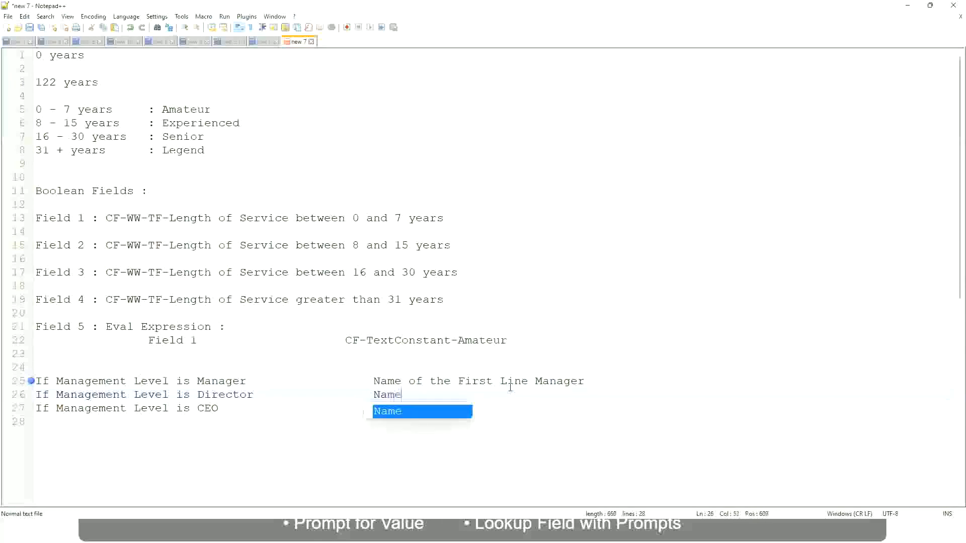
text( of )
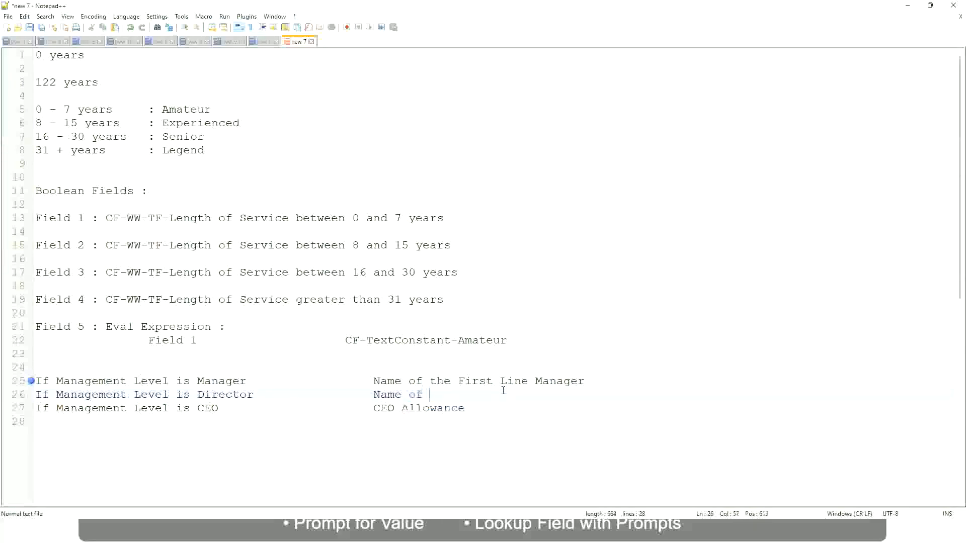
text(First)
key(BackSpace)
key(BackSpace)
key(BackSpace)
key(BackSpace)
key(BackSpace)
key(BackSpace)
Change "First" to "Second" in the result on line 25 and complete line 26's result as "Name of Manager"
double_click(473, 383)
text(Second)
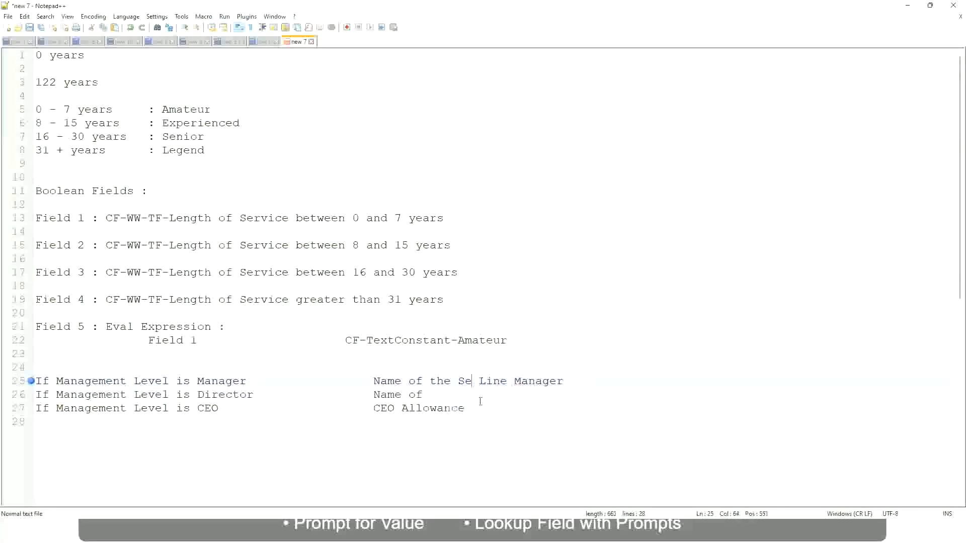
key(BackSpace)
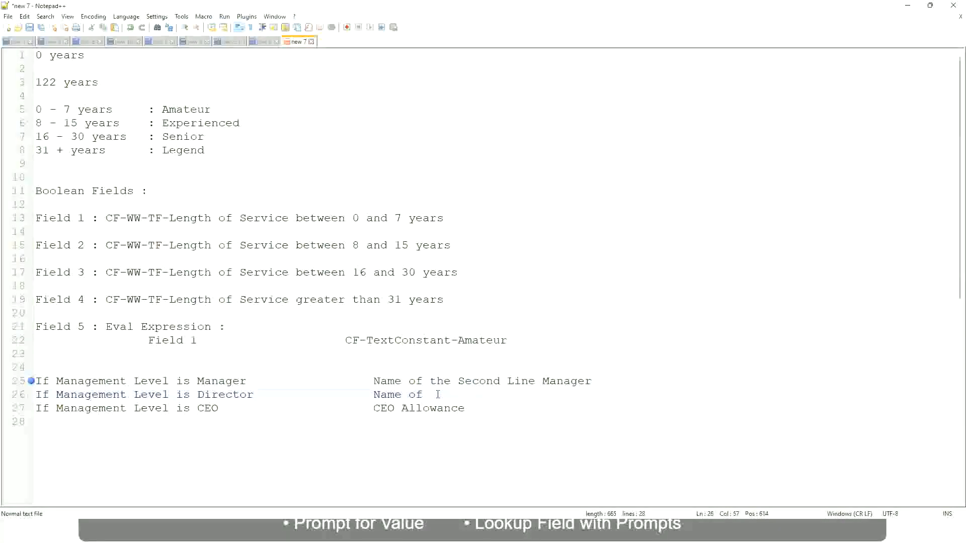
text(Manager)
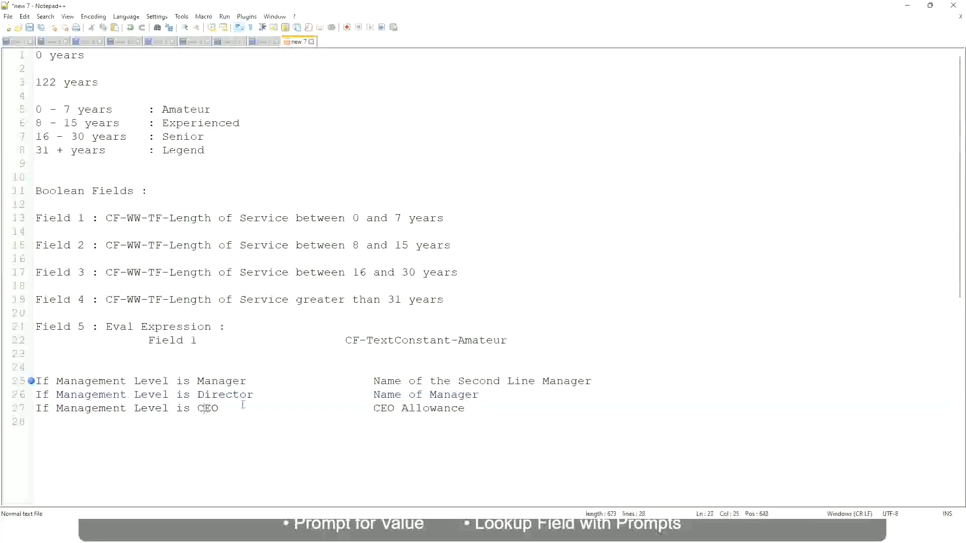
Replace the CEO rule's result on line 27 with "name of CEO/Himself/Herself"
drag(373, 408, 478, 408)
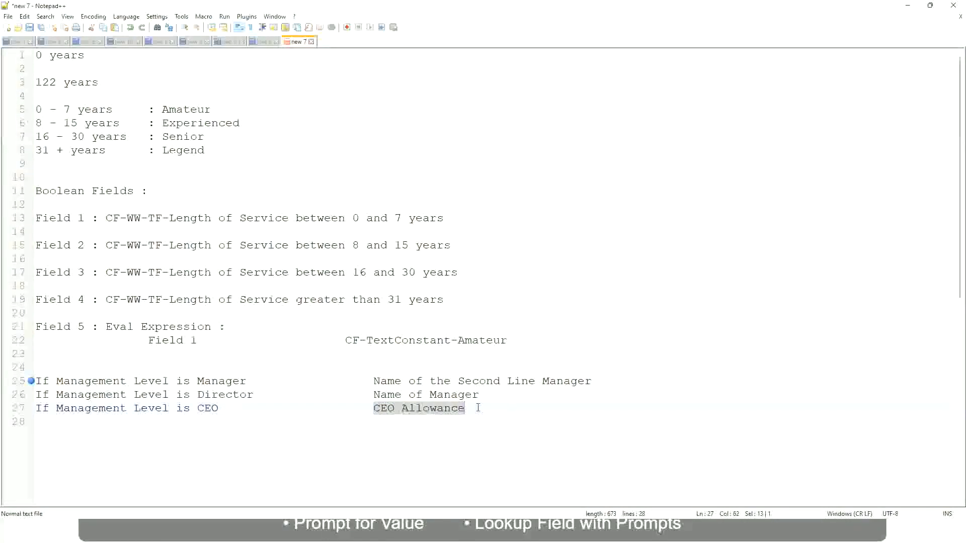
text(name of CEO )
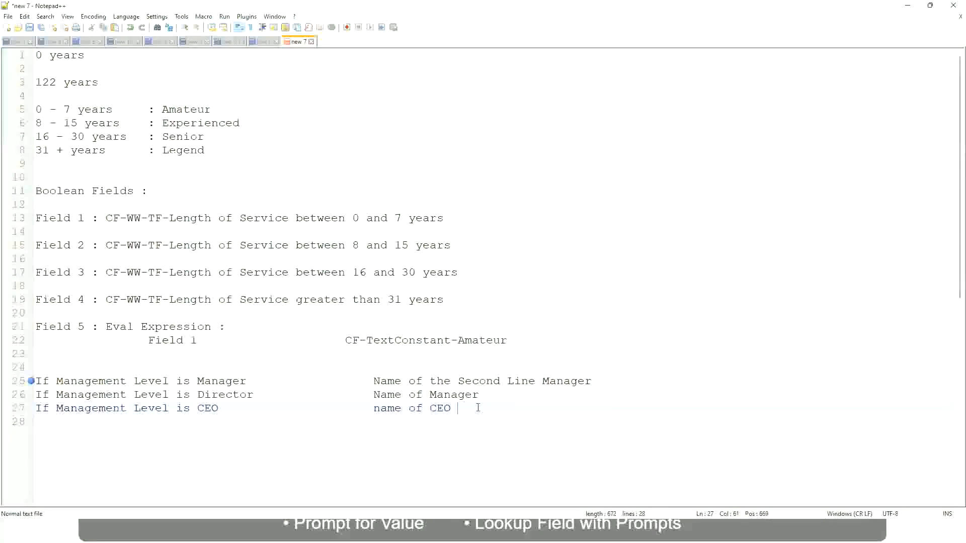
text(/Himself/Herself)
click(347, 411)
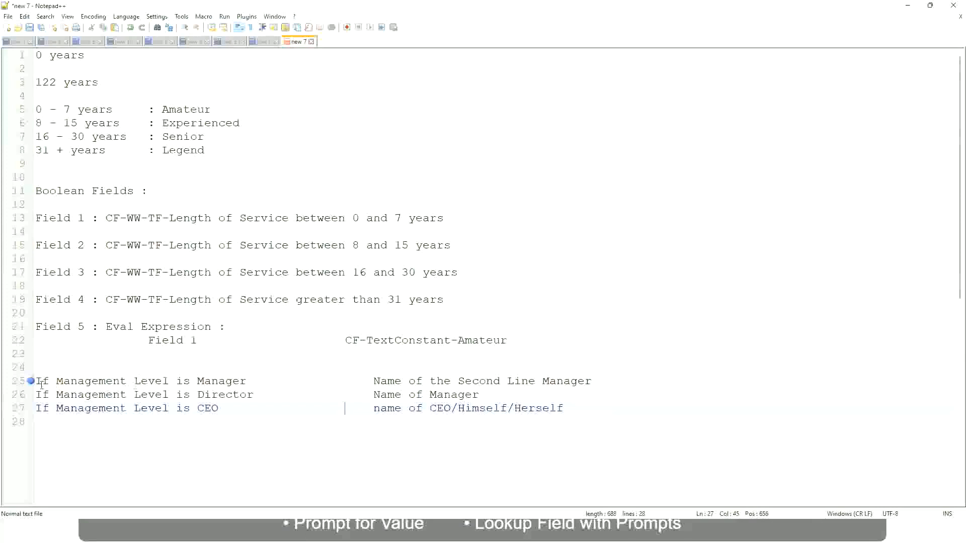
Review the Manager, Director and CEO rules on lines 25 to 27 together with their results
click(147, 382)
click(224, 383)
click(238, 395)
click(479, 394)
click(217, 396)
click(209, 410)
click(452, 410)
click(568, 408)
drag(584, 408, 17, 387)
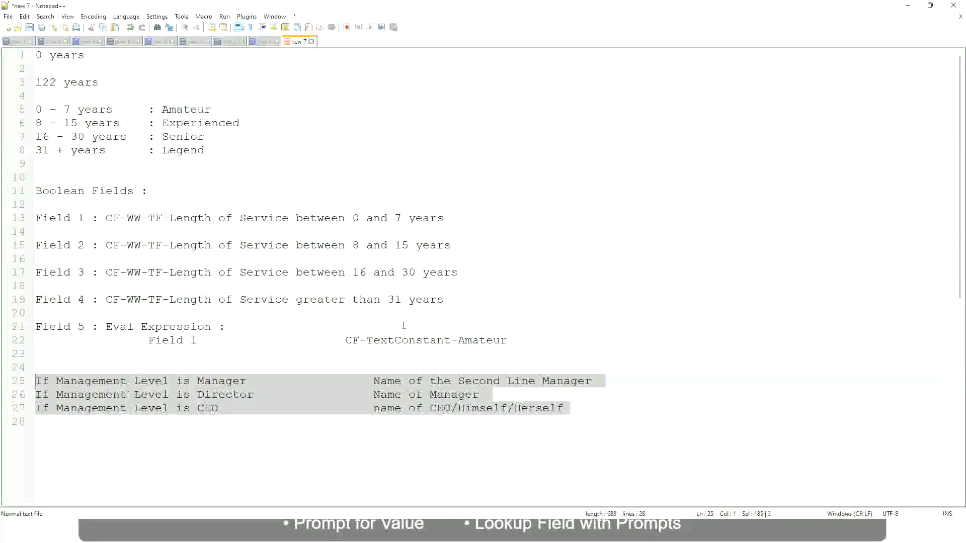
Examine the Manager rule on line 25 and the wording of its result
click(408, 381)
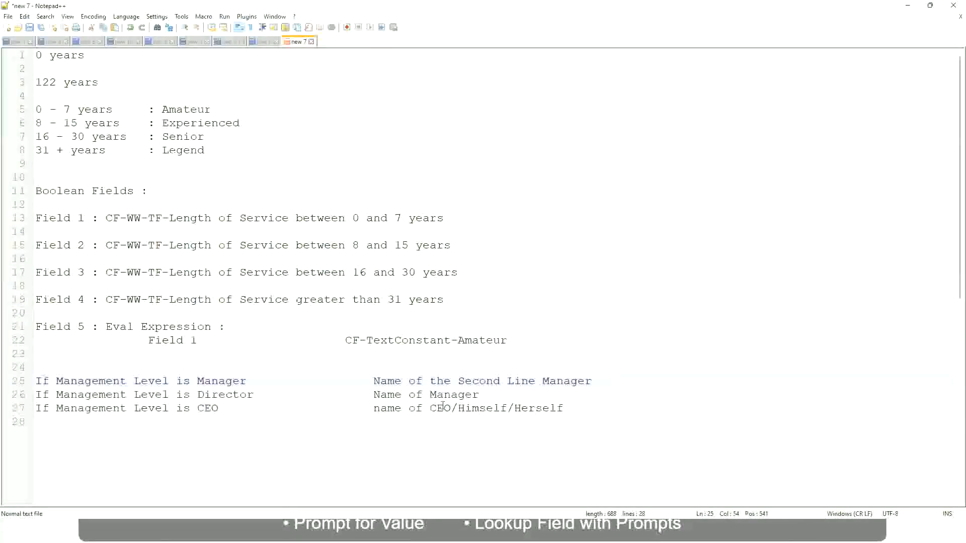
click(373, 381)
drag(373, 380, 593, 381)
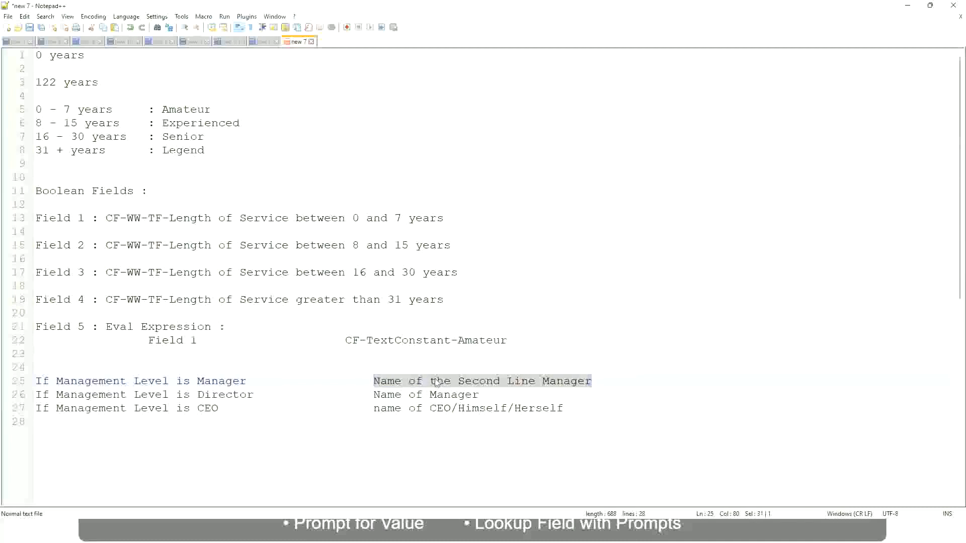
click(451, 381)
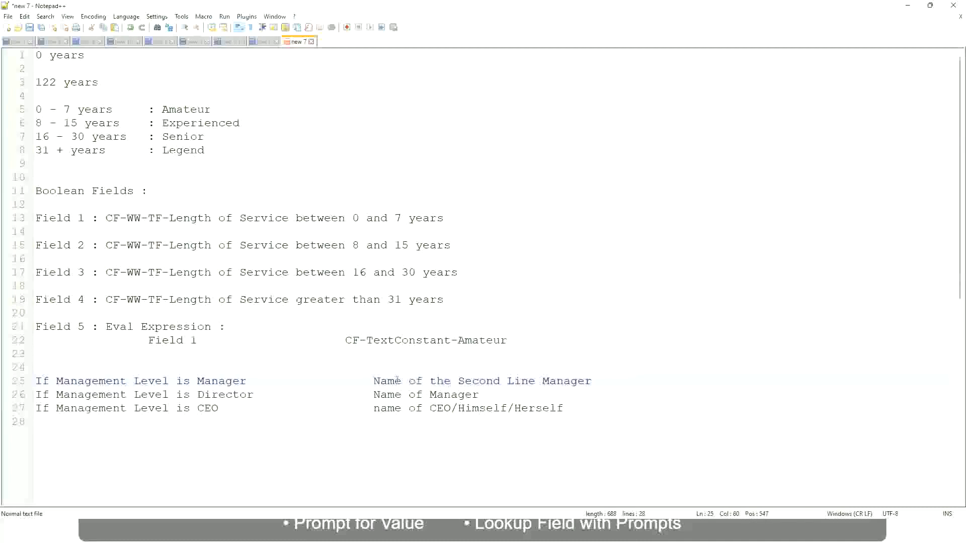
drag(373, 381, 594, 379)
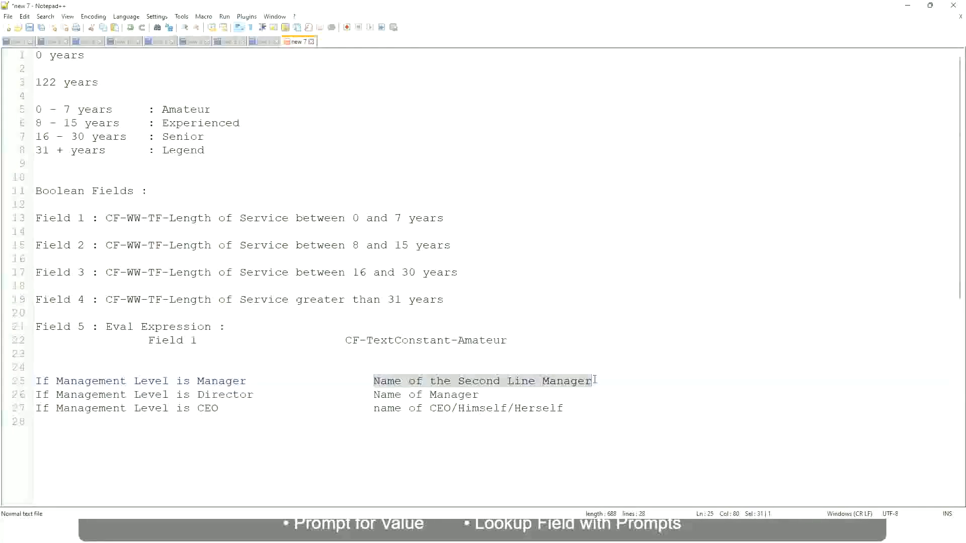
click(495, 382)
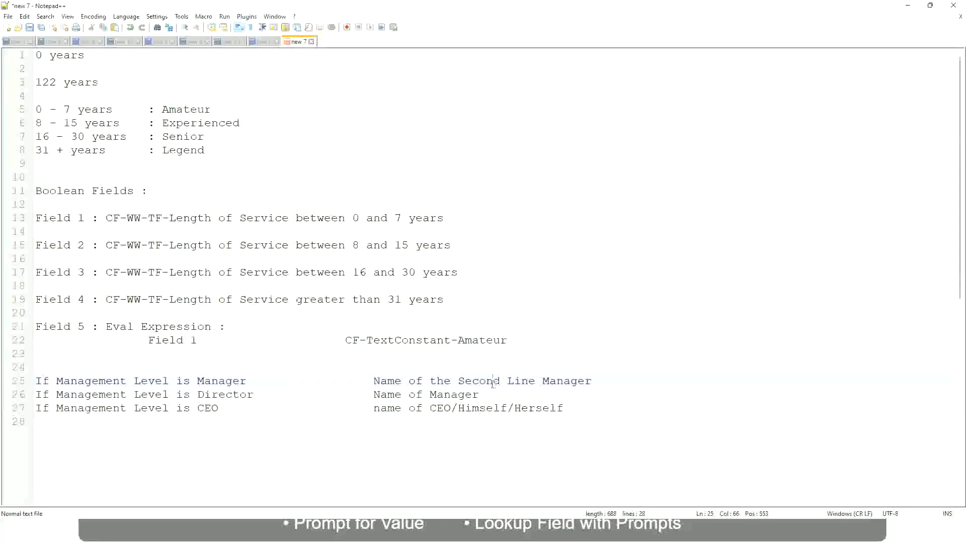
click(252, 381)
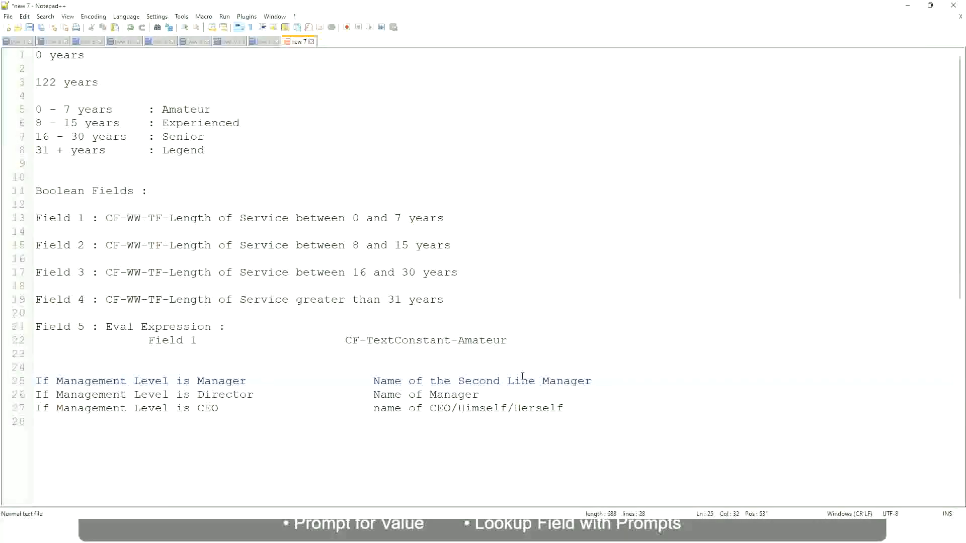
click(495, 380)
drag(528, 381, 535, 380)
click(606, 378)
click(569, 375)
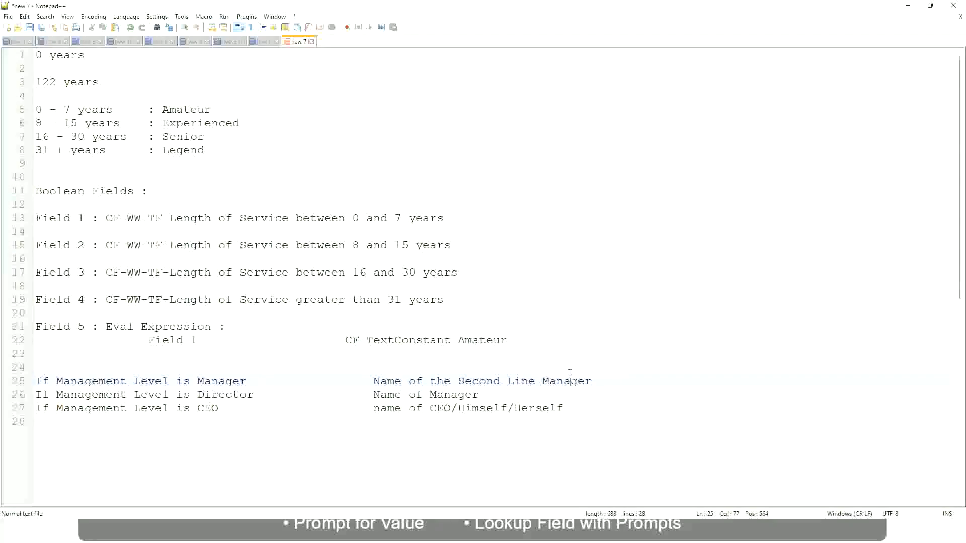
Compare the fixed experience band names on lines 5 to 8 with the management-level results on lines 25 to 27
double_click(184, 109)
double_click(187, 123)
double_click(183, 137)
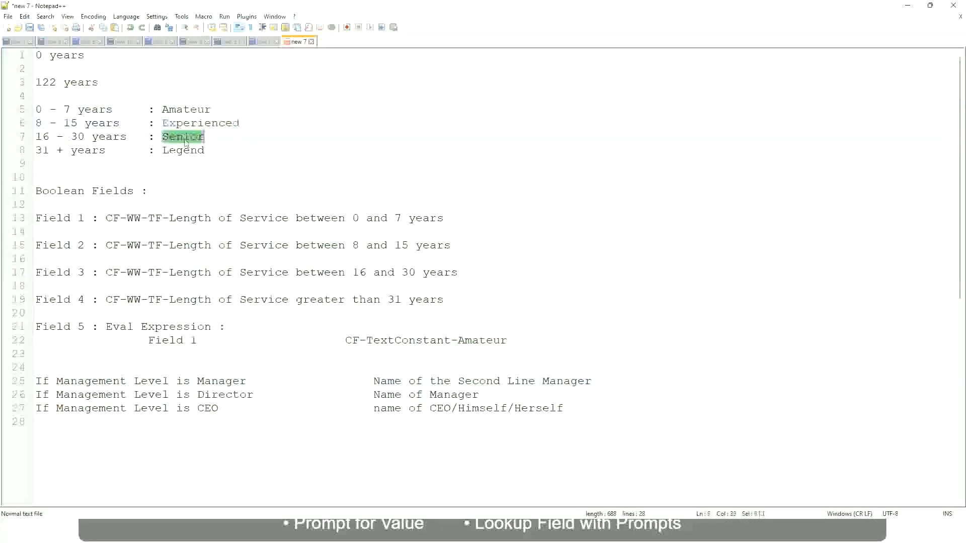
click(183, 150)
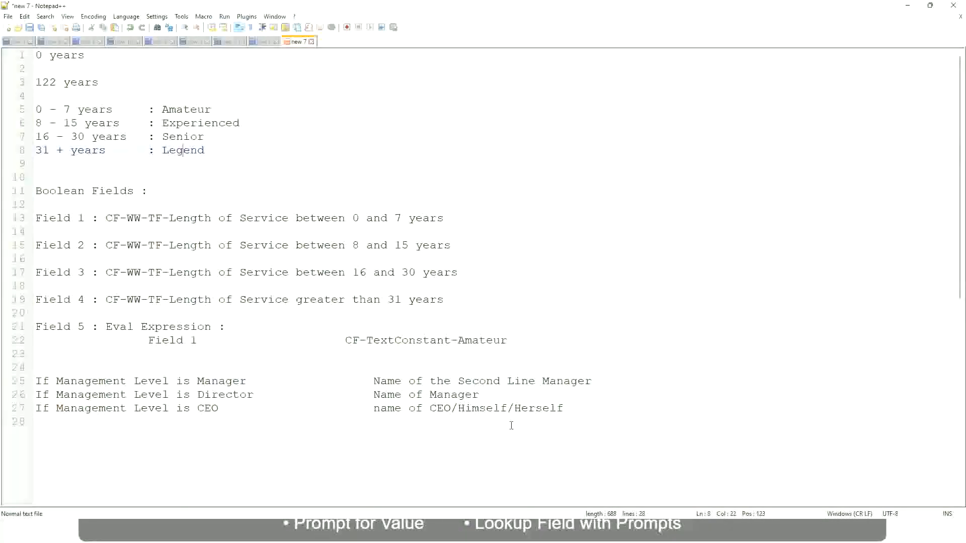
click(491, 408)
click(463, 382)
click(261, 398)
Switch to Workday and close the save confirmation of the Lookup Range Band calculated field for experience bands
key(alt+Tab)
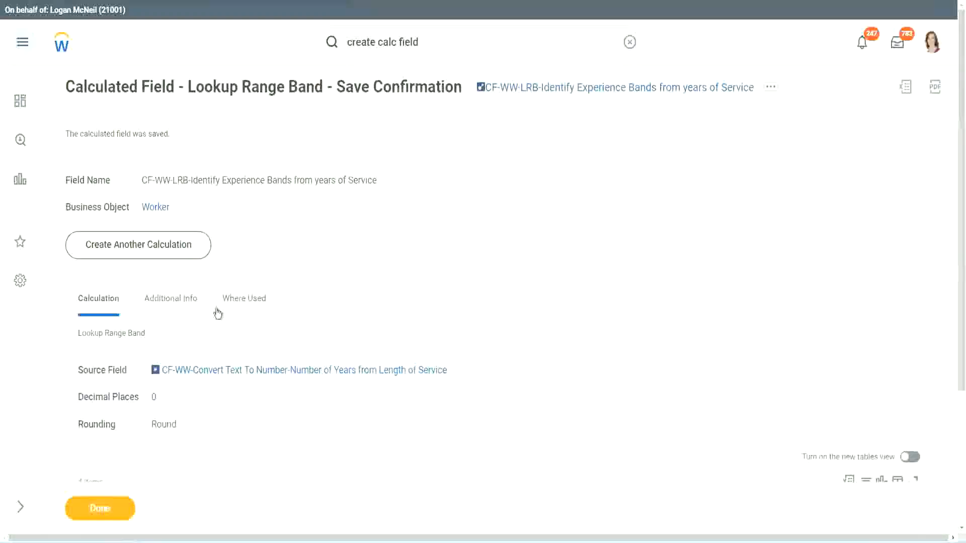
scroll(360, 177, down, 4)
scroll(376, 194, up, 4)
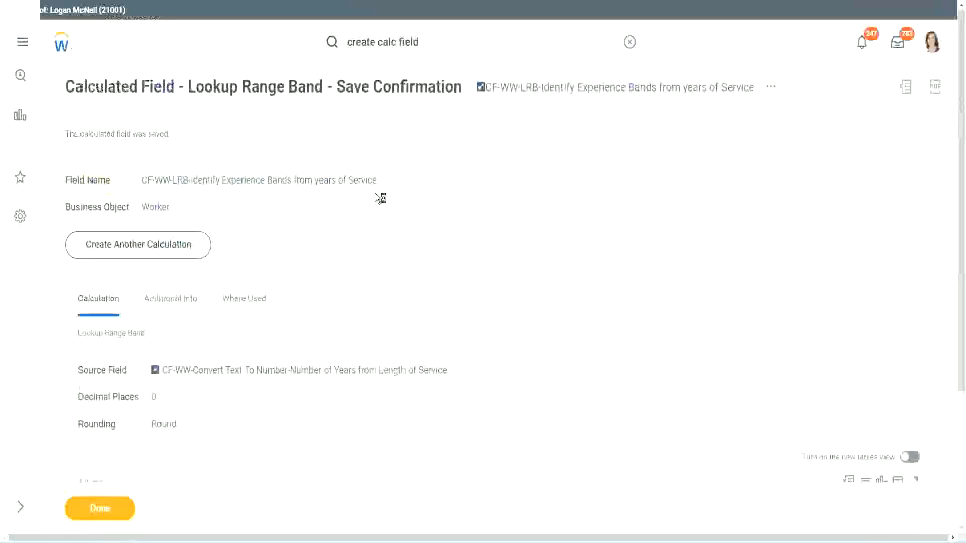
right_click(567, 93)
click(598, 151)
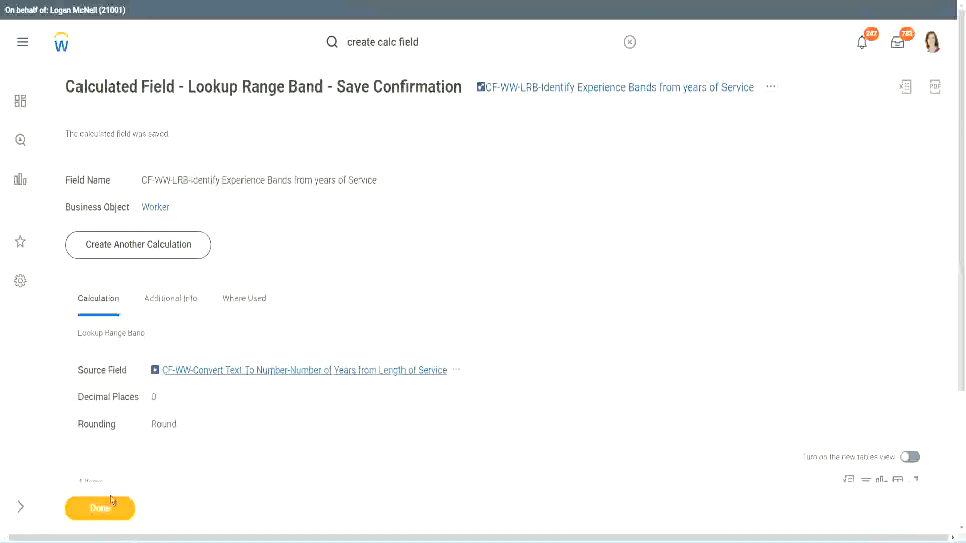
click(99, 509)
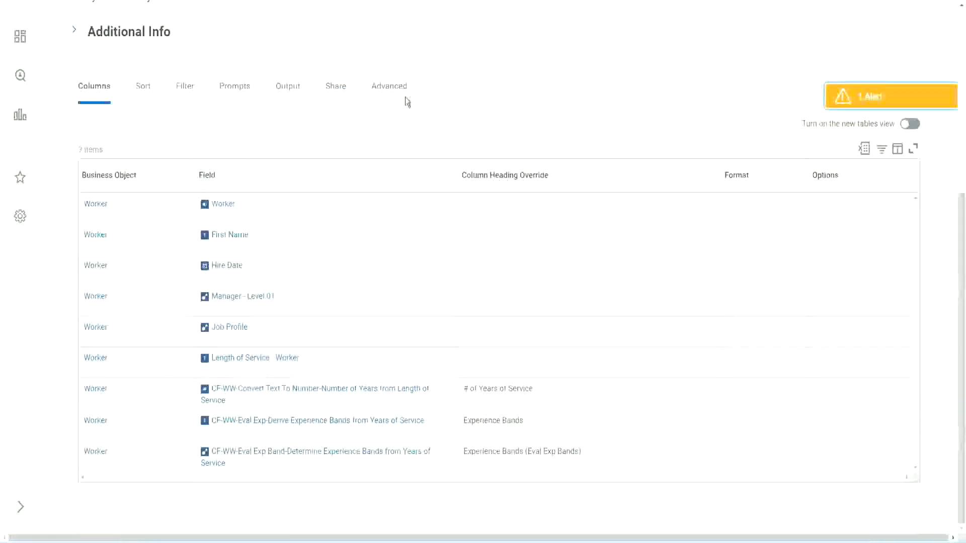
Open the custom report WW Employee Details for editing
scroll(405, 97, up, 6)
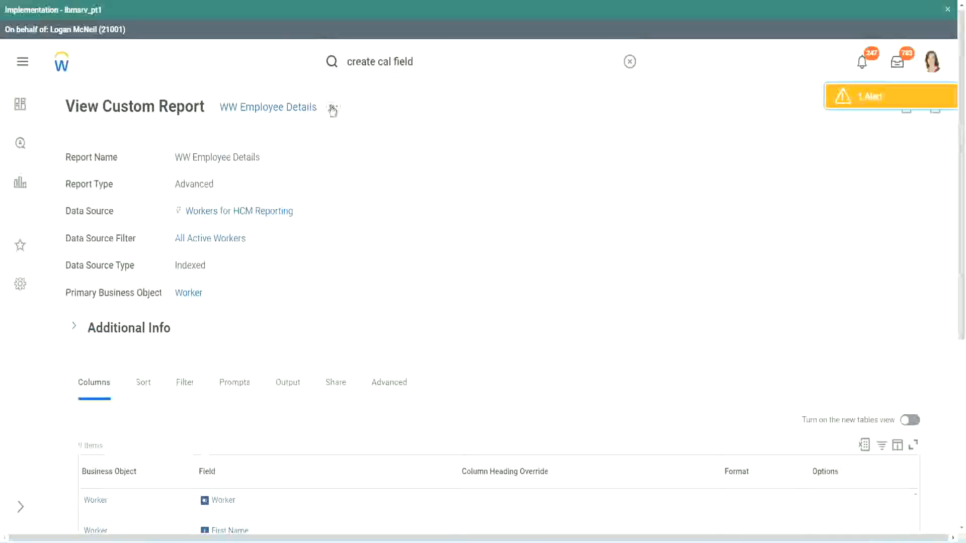
click(332, 108)
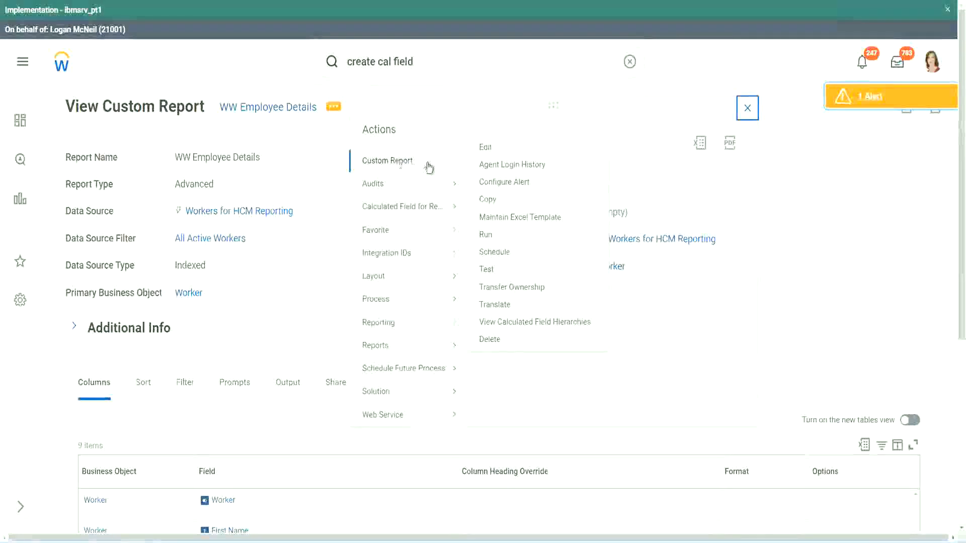
click(490, 148)
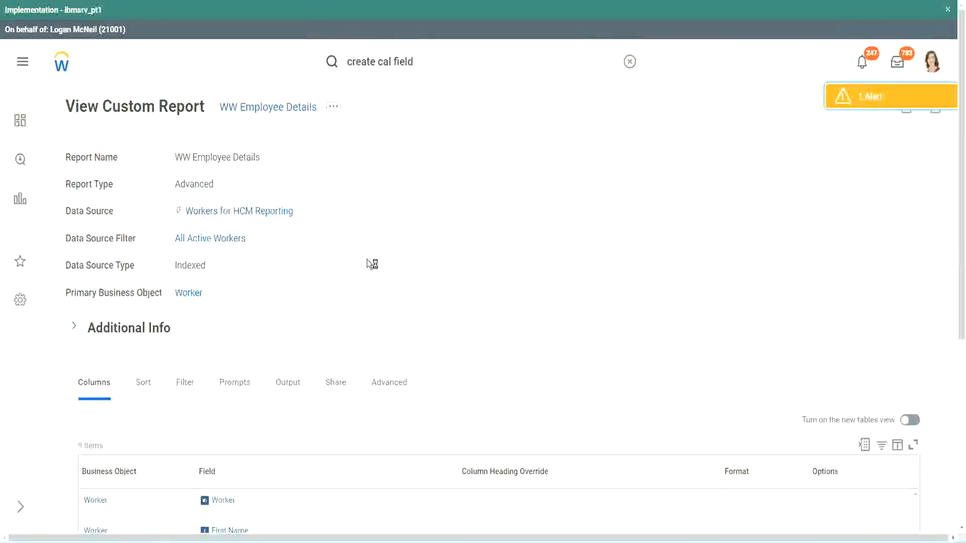
scroll(368, 261, down, 4)
scroll(371, 267, down, 1)
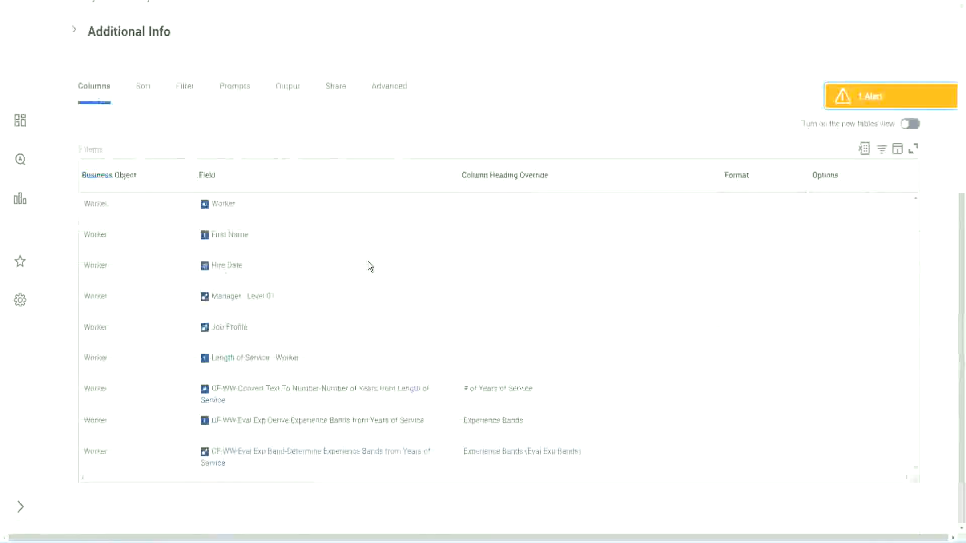
scroll(362, 280, down, 8)
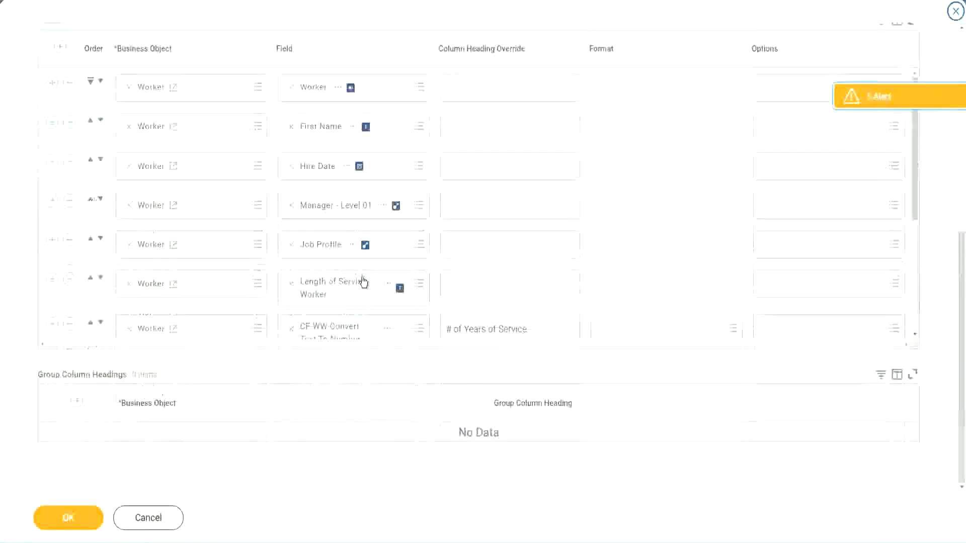
scroll(222, 291, down, 4)
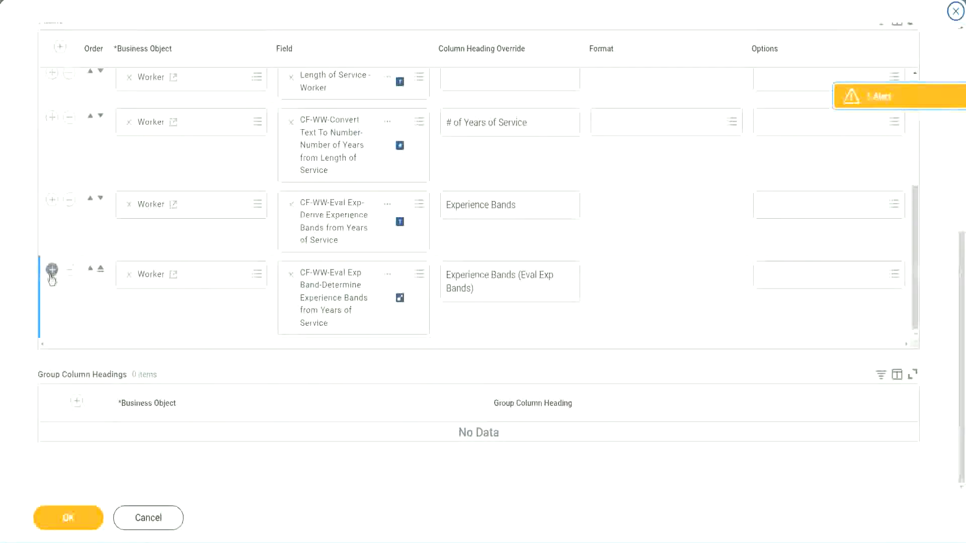
Add a Worker column after the last row using the field CF-WW-LRB-Identify Experience Bands from years of Service
click(52, 269)
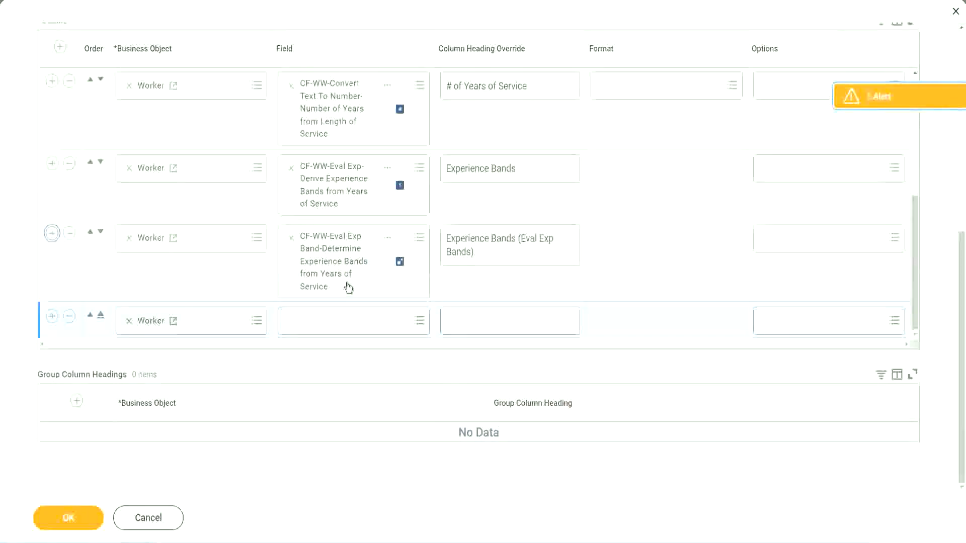
click(328, 321)
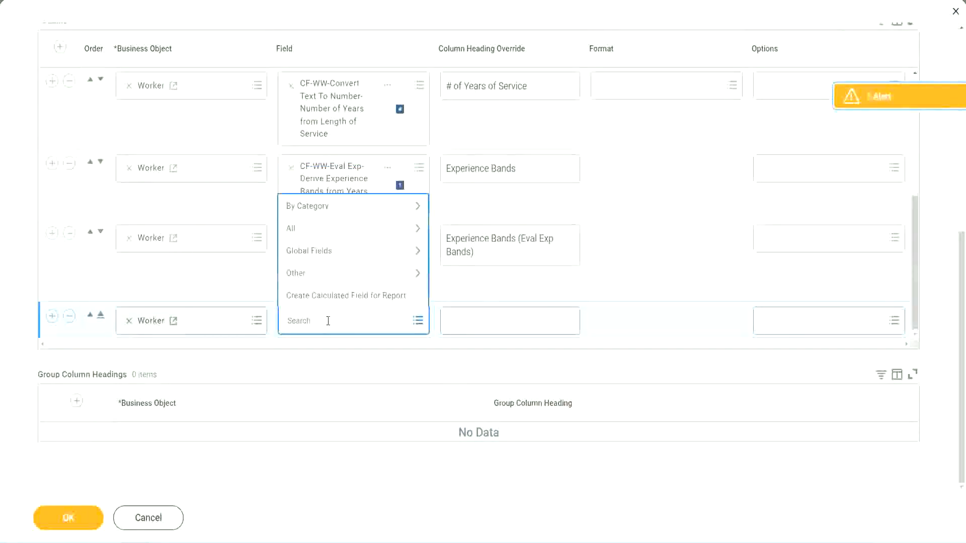
key(ctrl+v)
key(Return)
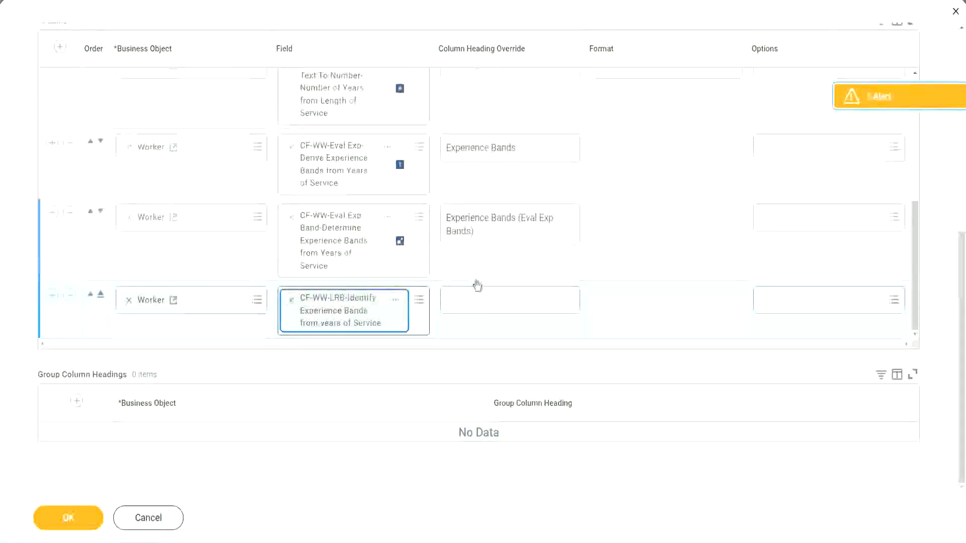
Set the new column's heading override to "Experience Bands (LRB)"
click(479, 295)
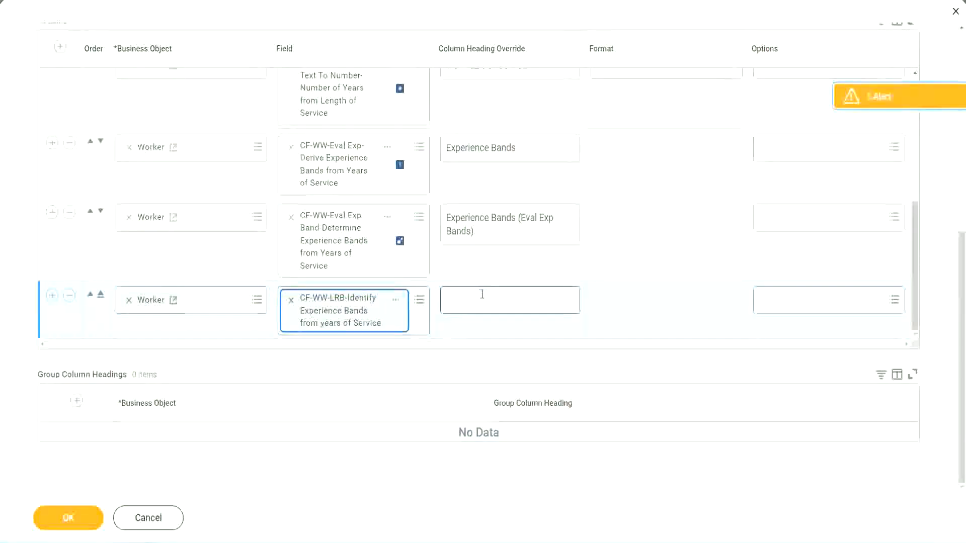
text(Ex)
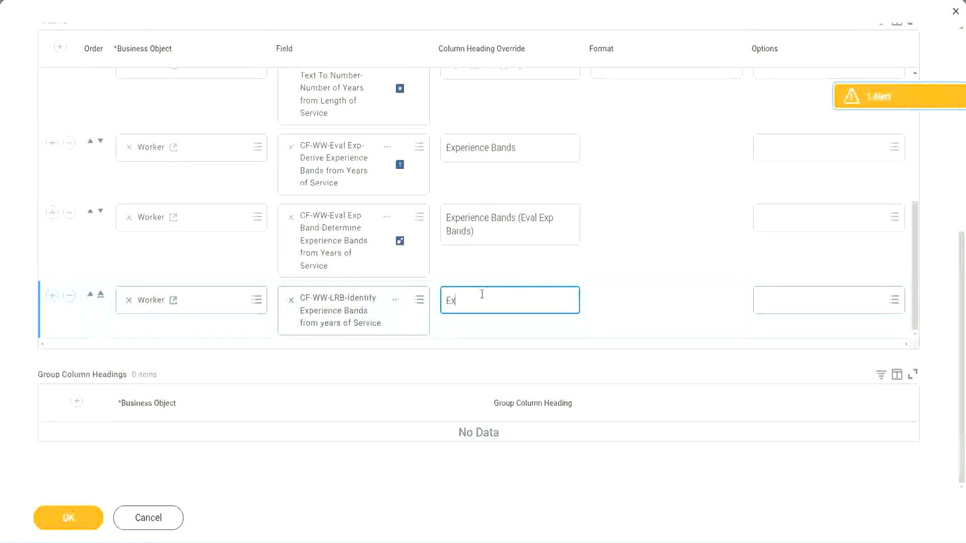
text(perienc)
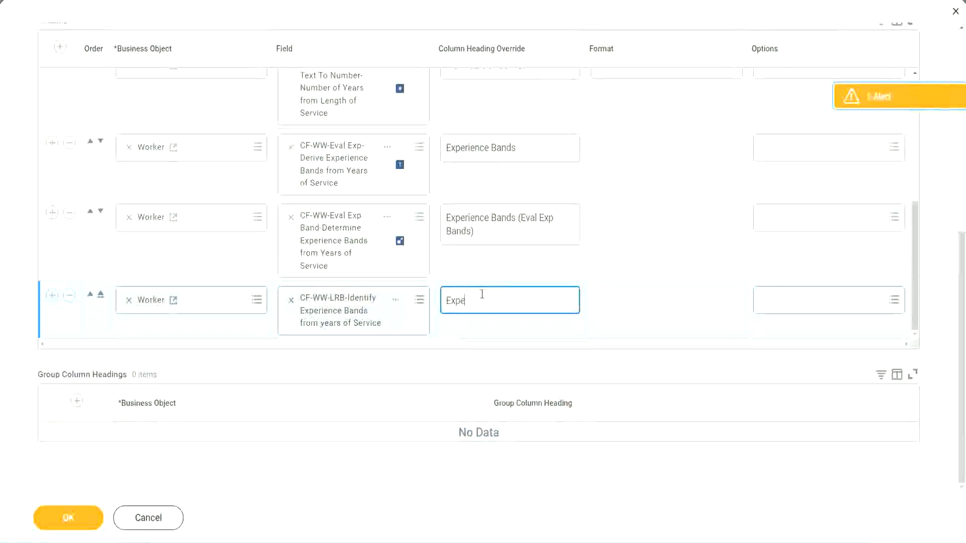
key(BackSpace)
key(BackSpace)
key(BackSpace)
key(BackSpace)
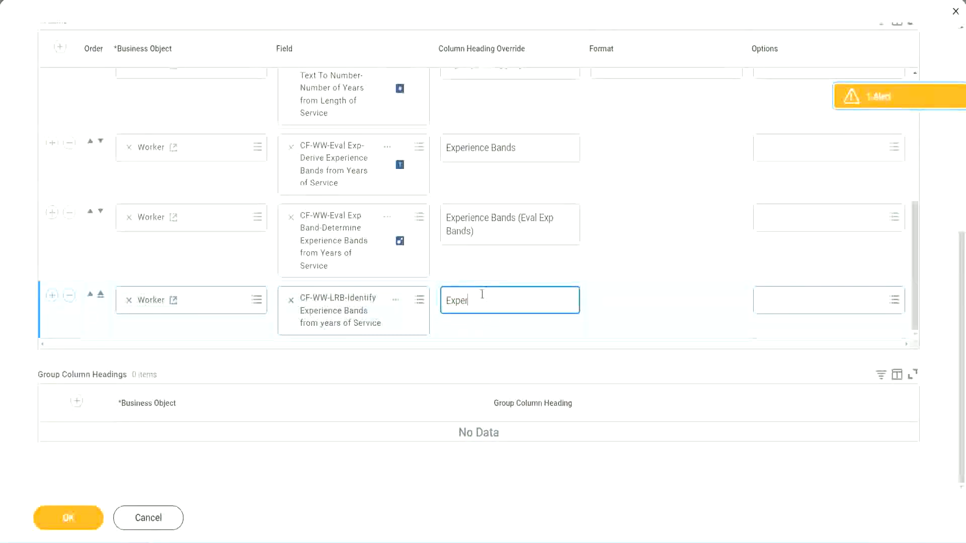
text(ience Bands (LRB))
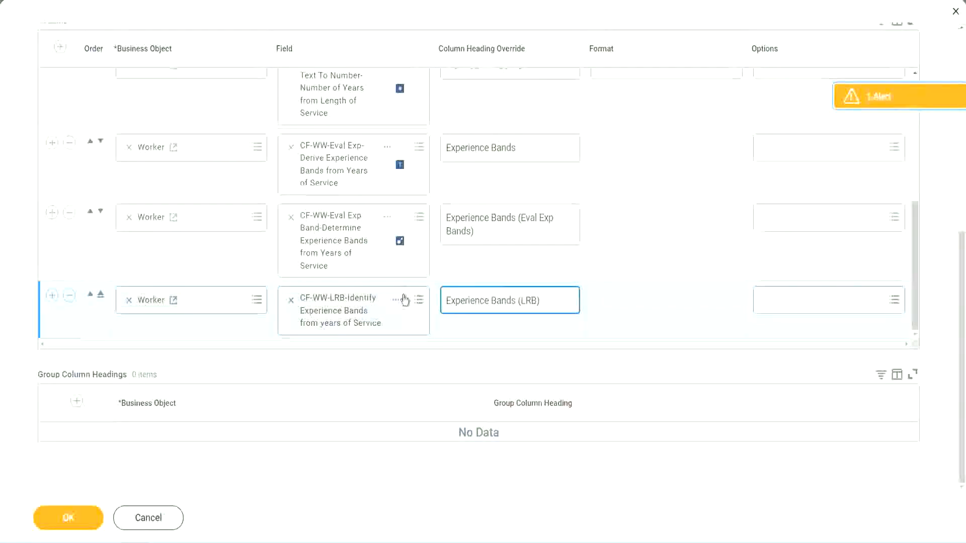
Save the report changes and run WW Employee Details with the worker type prompts left blank
click(85, 526)
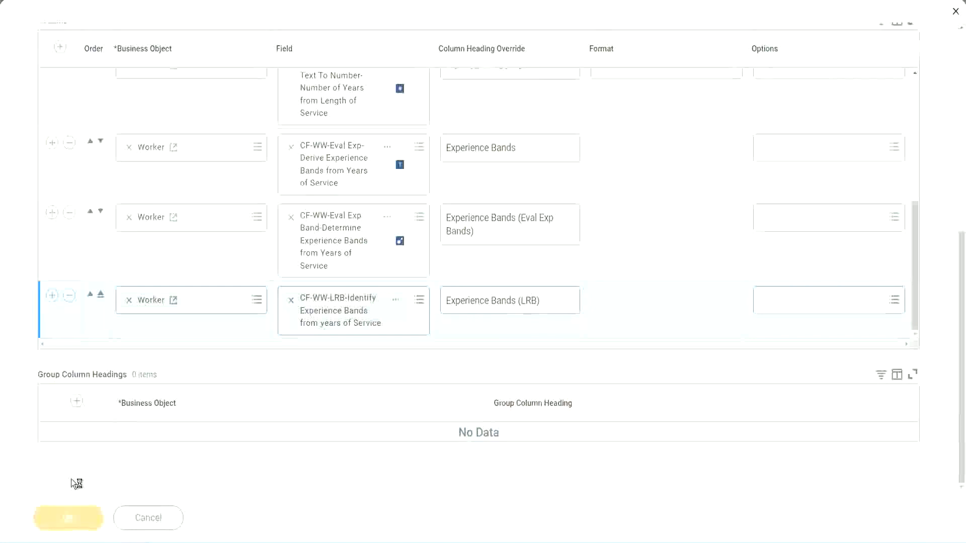
click(94, 510)
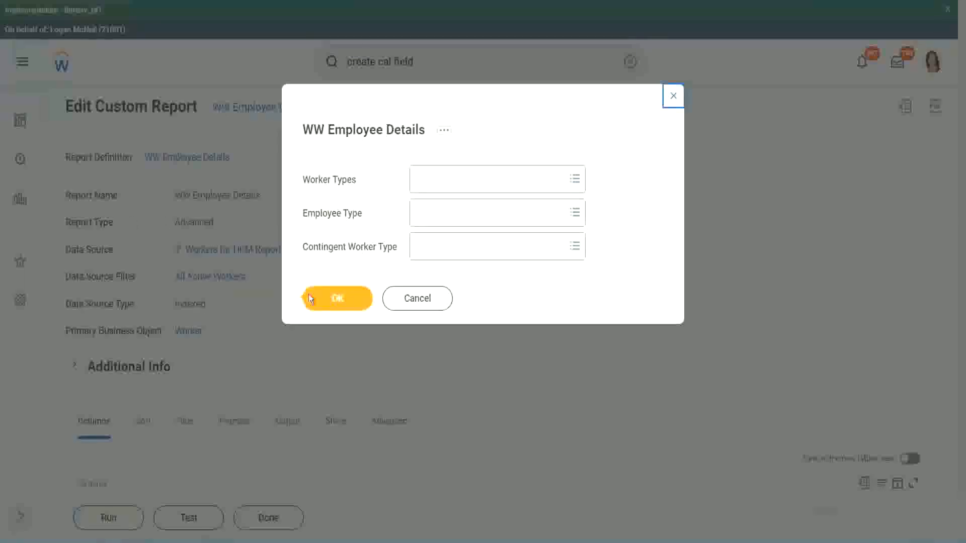
click(343, 301)
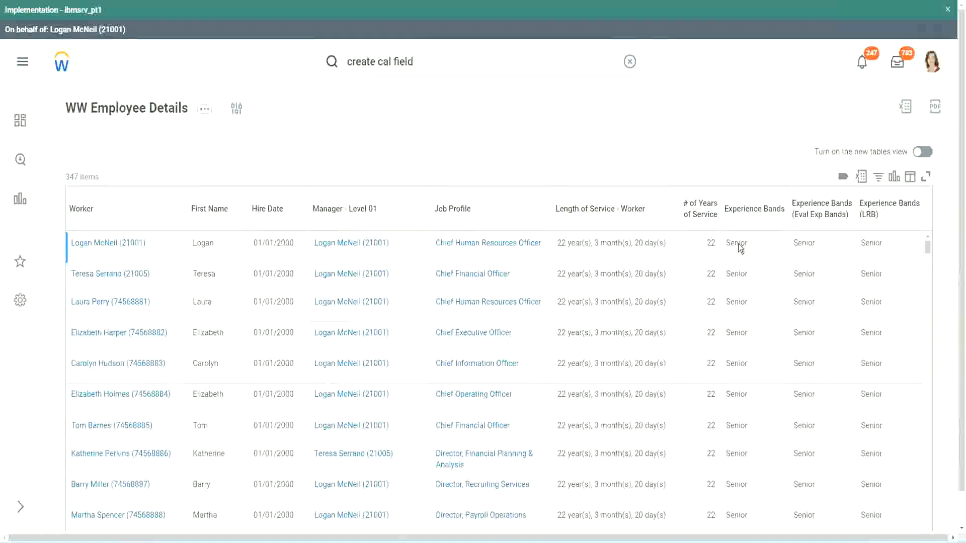
Compare the three experience band columns with the years of service across the workers in the report
double_click(739, 244)
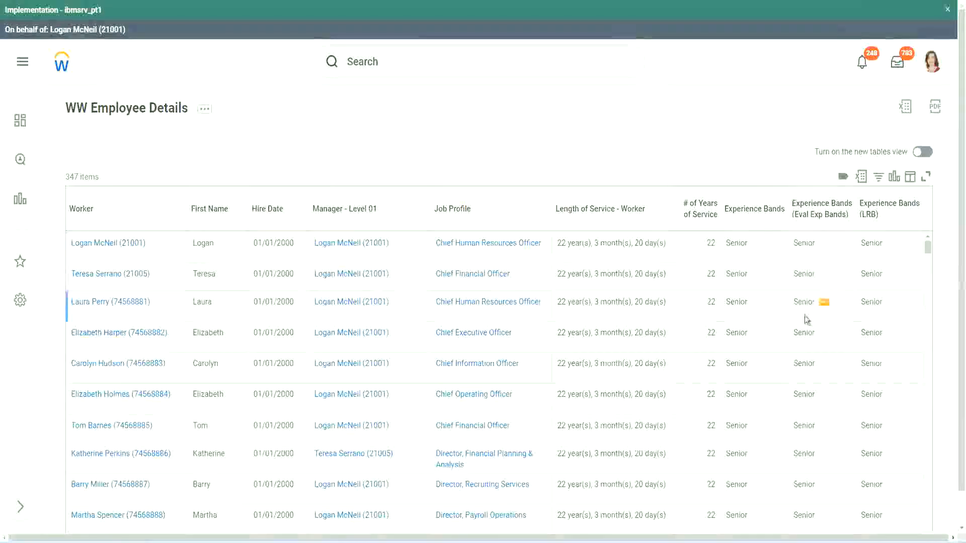
scroll(803, 316, down, 10)
scroll(801, 344, down, 3)
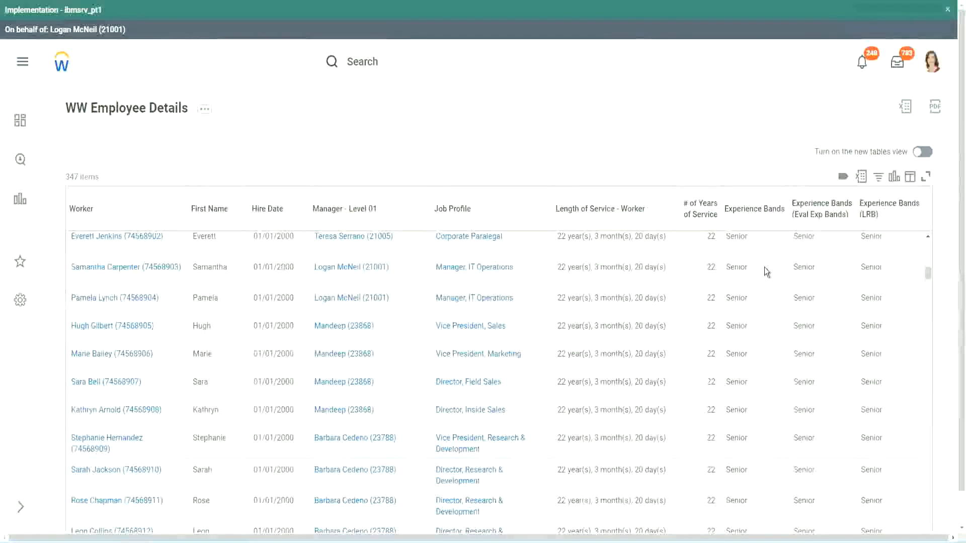
scroll(760, 413, down, 3)
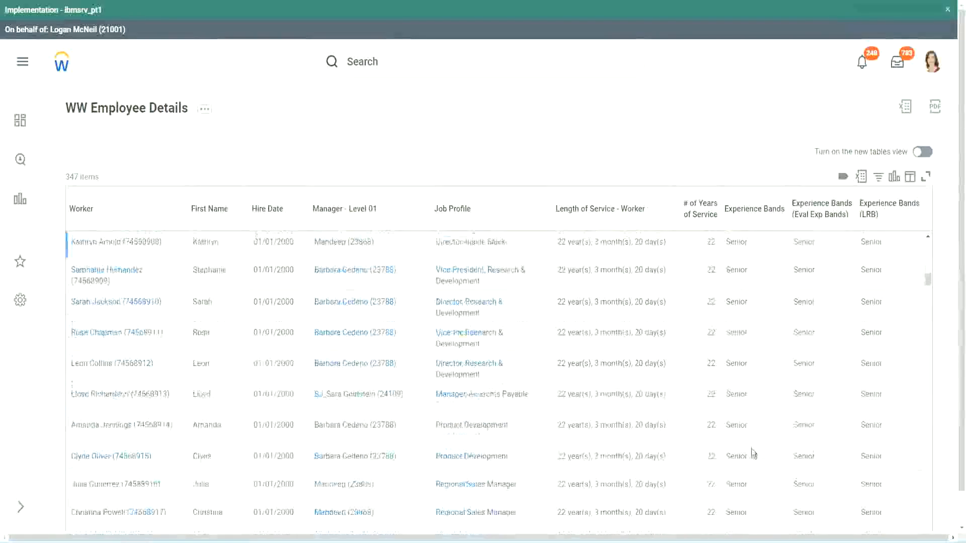
scroll(756, 357, down, 2)
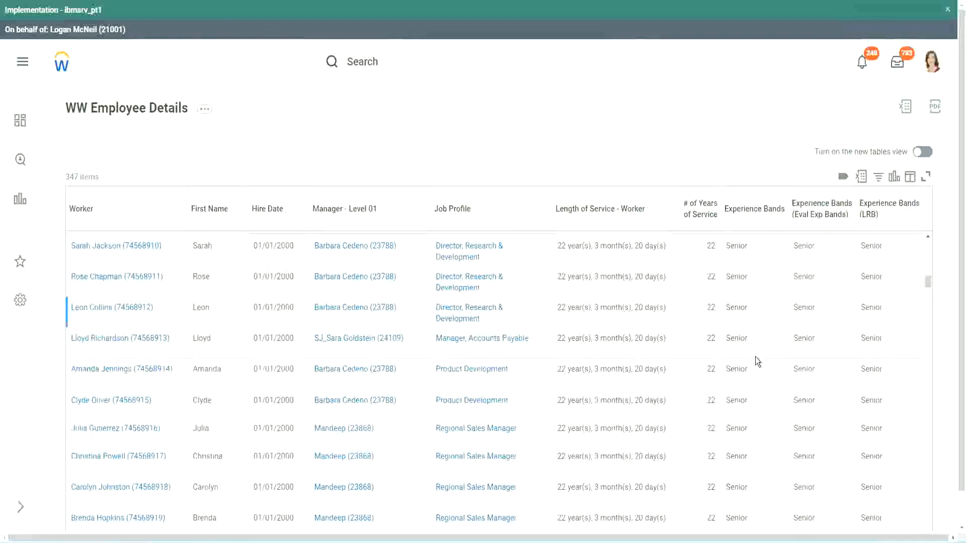